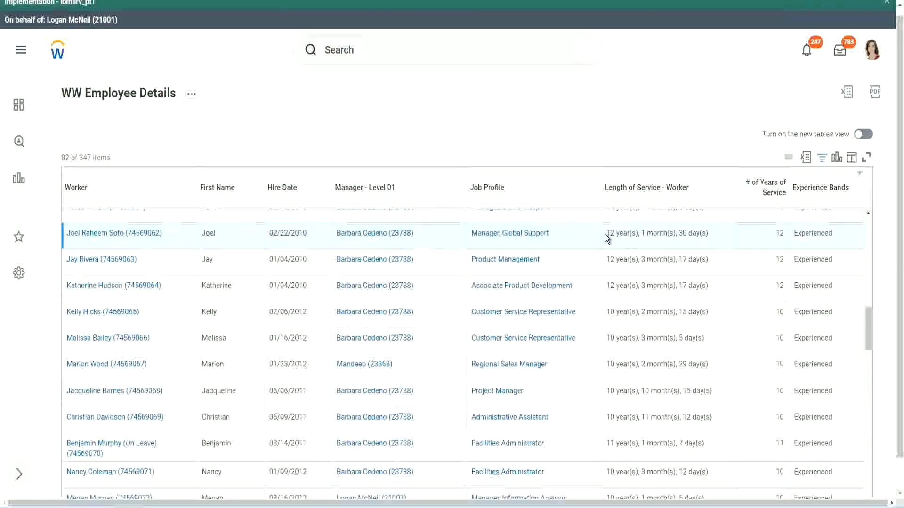
Compare the Length of Service - Worker text with the # of Years of Service number across several employee rows.
{"action": "left_click_drag", "start_coordinate": [605, 234], "coordinate": [692, 234]}
{"action": "left_click", "coordinate": [756, 242]}
{"action": "double_click", "coordinate": [755, 241]}
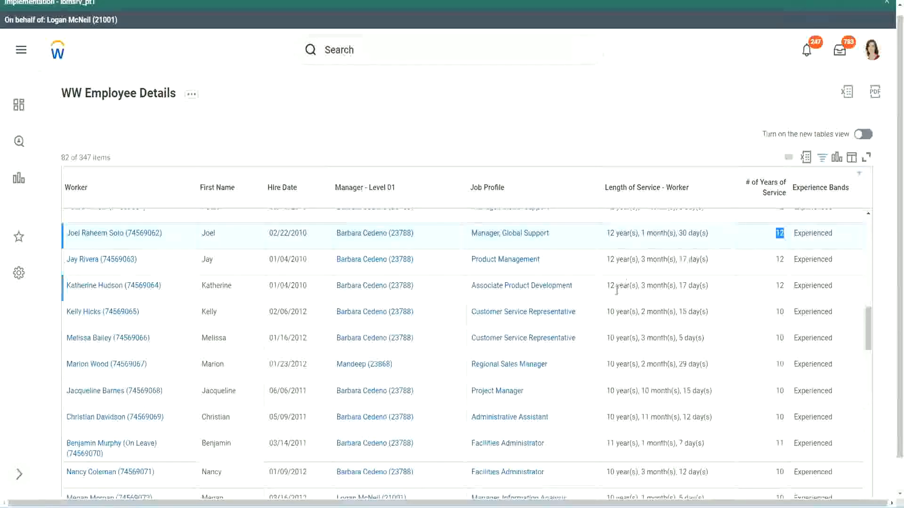
{"action": "left_click", "coordinate": [621, 418]}
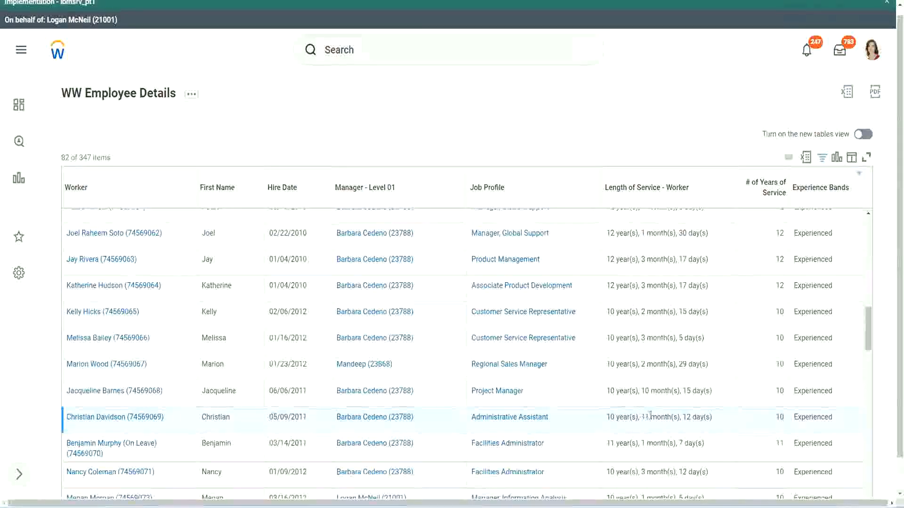
{"action": "left_click_drag", "start_coordinate": [641, 416], "coordinate": [692, 417]}
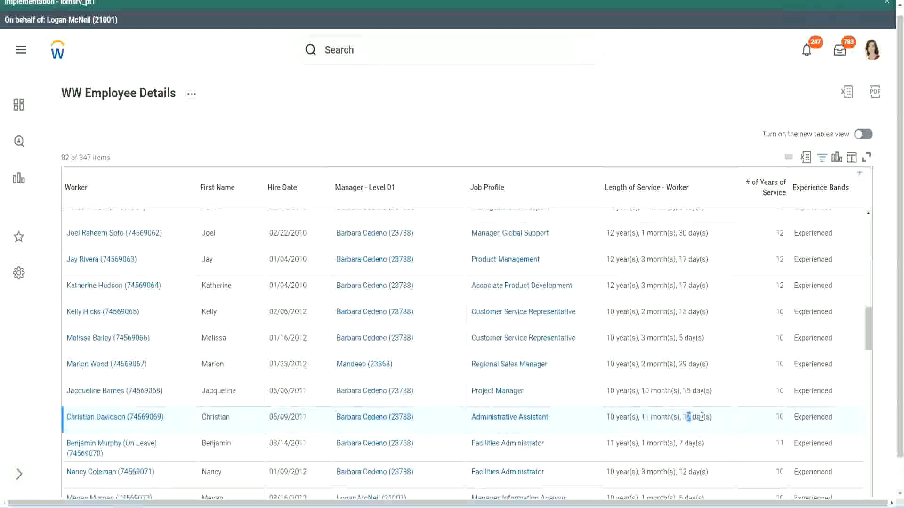
{"action": "left_click", "coordinate": [701, 417]}
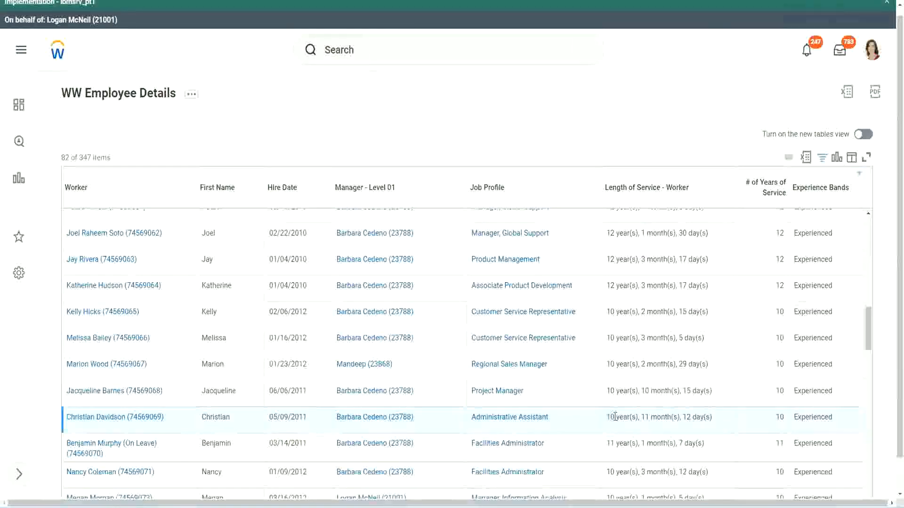
{"action": "double_click", "coordinate": [779, 418]}
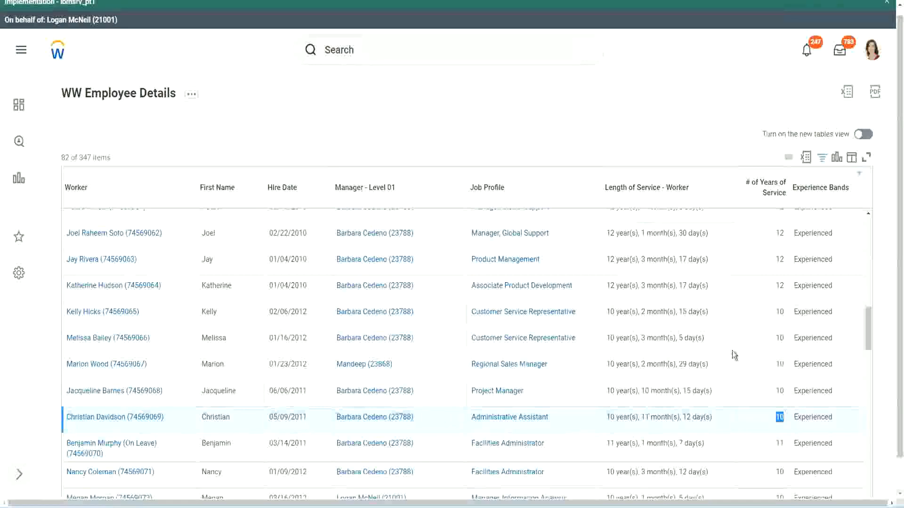
{"action": "left_click", "coordinate": [778, 297]}
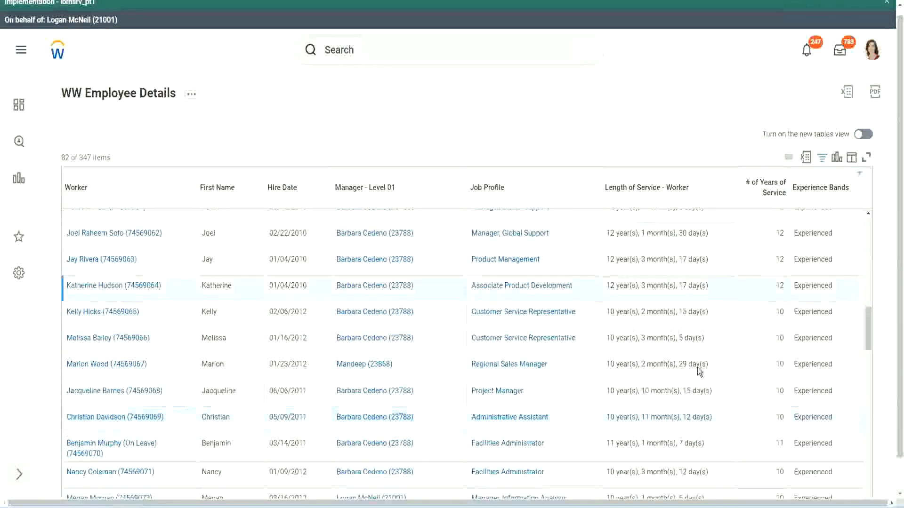
{"action": "double_click", "coordinate": [617, 415]}
{"action": "left_click", "coordinate": [682, 414]}
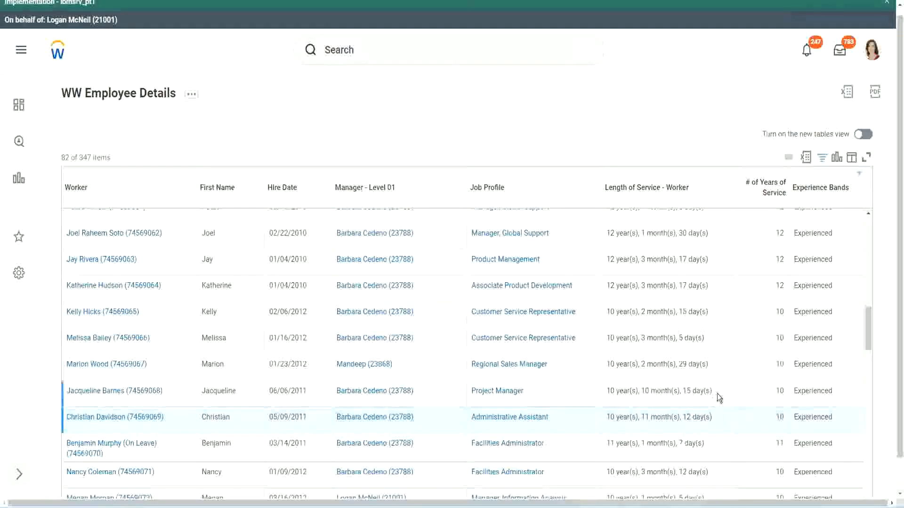
{"action": "double_click", "coordinate": [779, 233]}
{"action": "left_click_drag", "start_coordinate": [607, 233], "coordinate": [719, 229]}
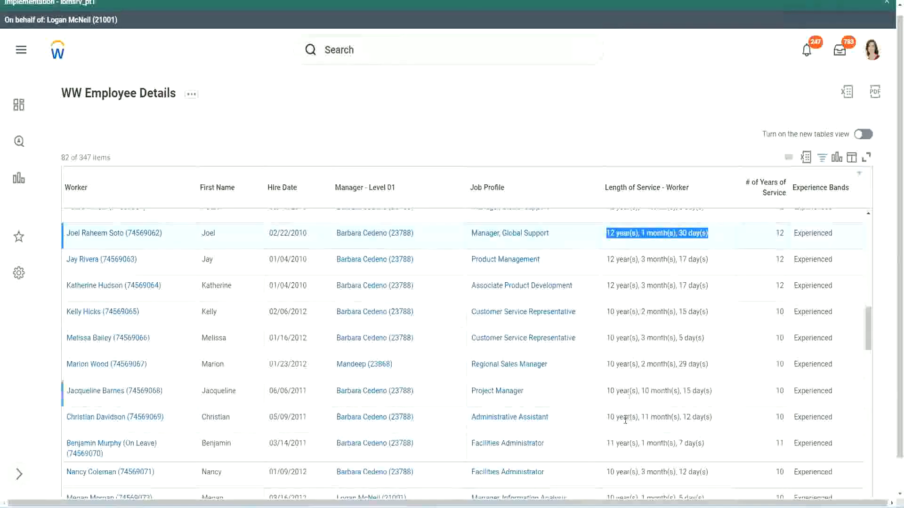
{"action": "left_click", "coordinate": [654, 418]}
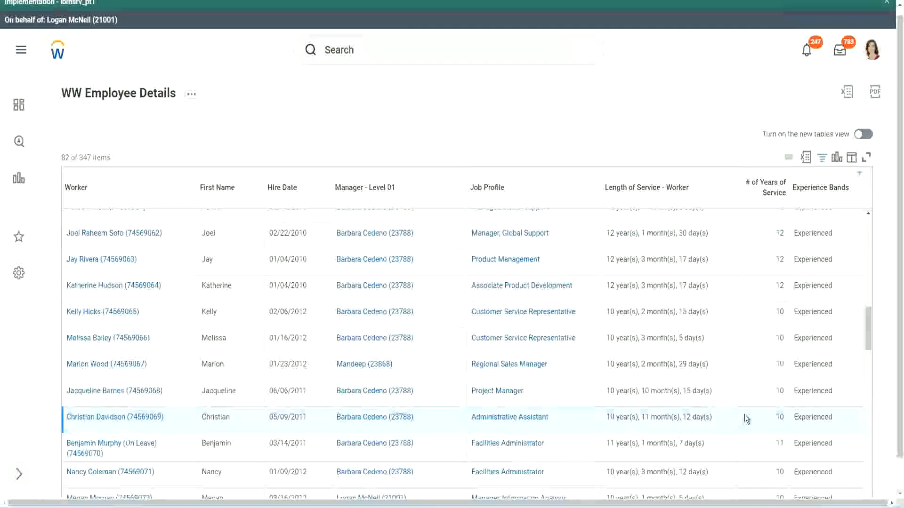
{"action": "double_click", "coordinate": [779, 416]}
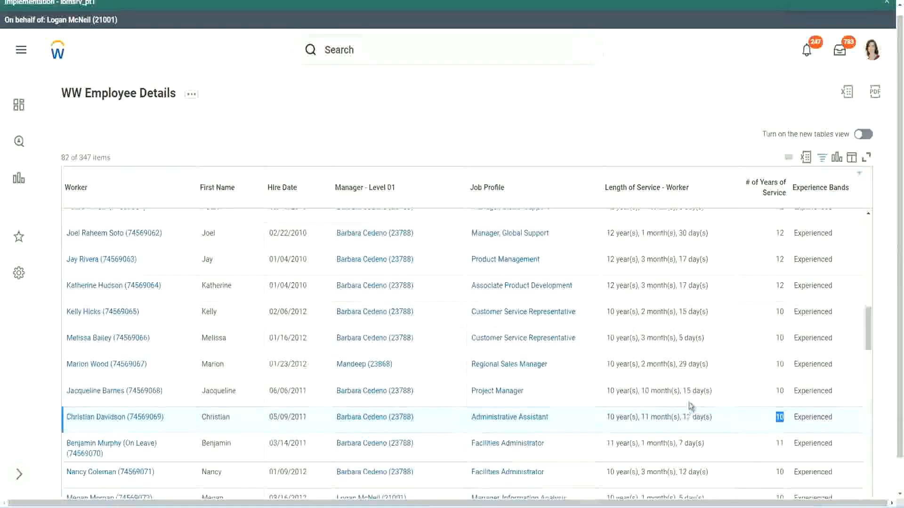
{"action": "left_click", "coordinate": [747, 420]}
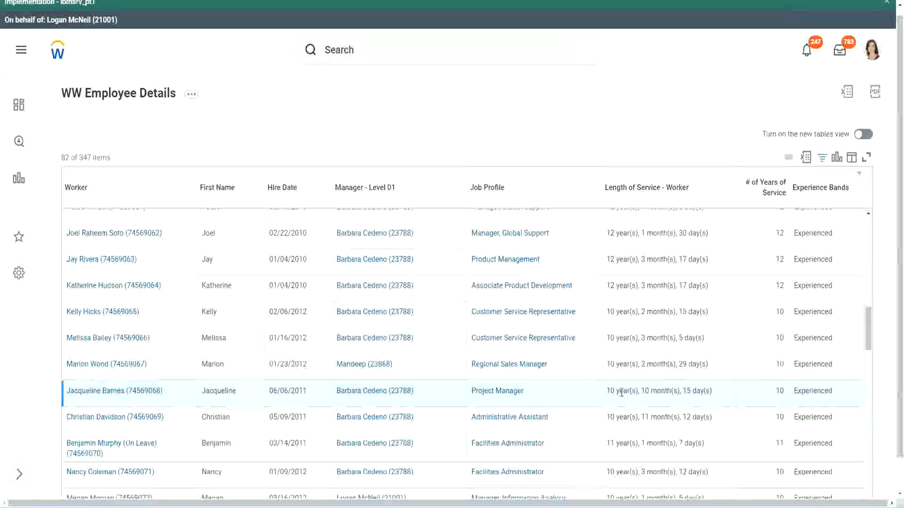
{"action": "double_click", "coordinate": [645, 391]}
{"action": "left_click", "coordinate": [675, 391]}
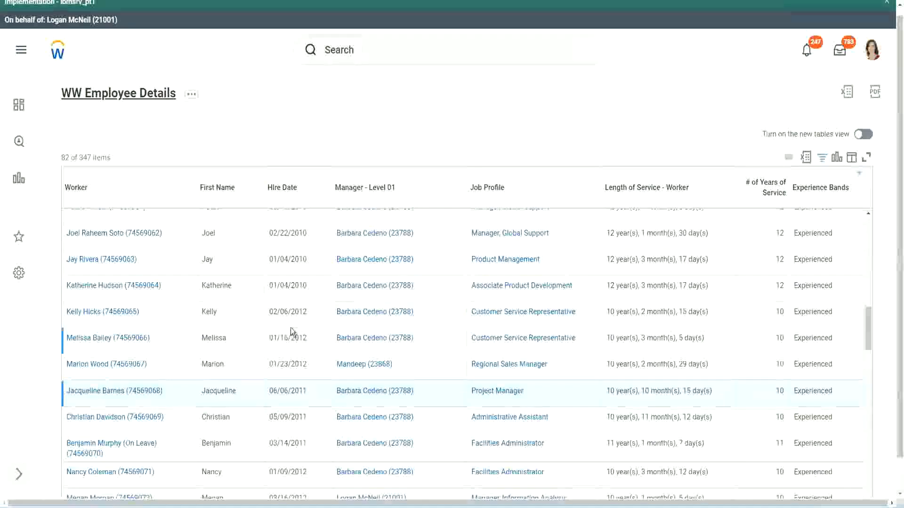
From the WW Employee Details report definition, open the CF-WW-Eval Exp-Derive Experience Bands from Years of Service field in a new tab.
{"action": "scroll", "coordinate": [293, 331], "scroll_direction": "down", "scroll_amount": 5}
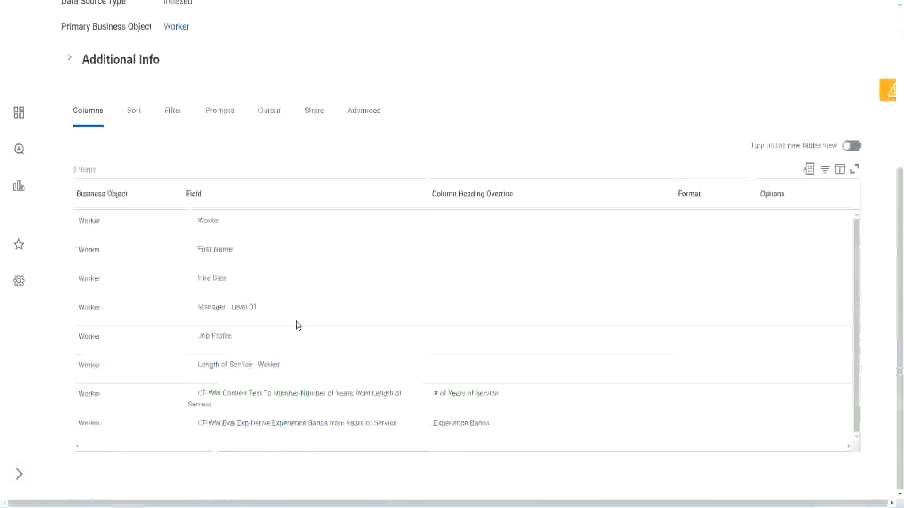
{"action": "right_click", "coordinate": [246, 428]}
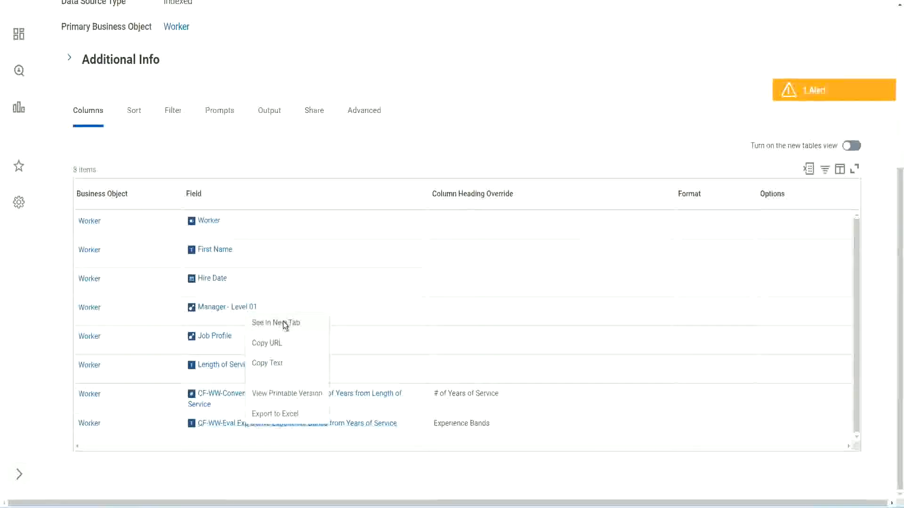
{"action": "left_click", "coordinate": [285, 324]}
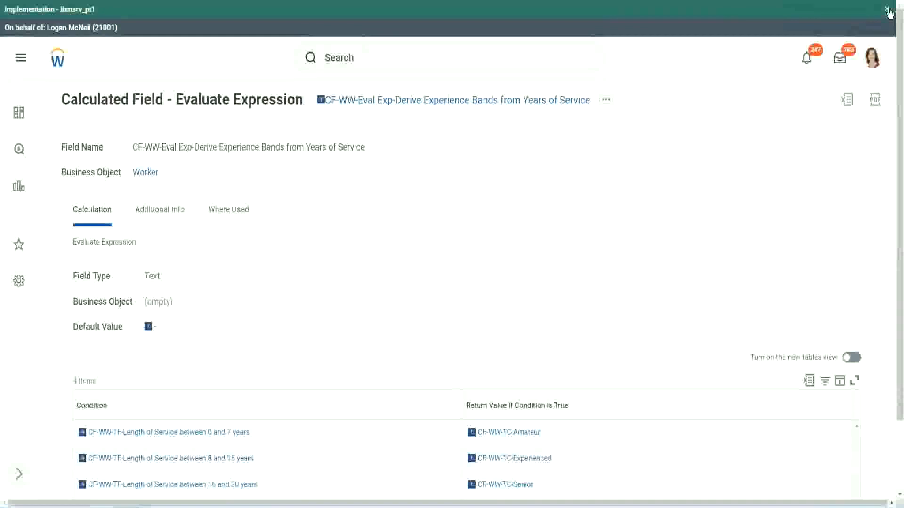
Dismiss the environment banner and copy the calculated field's name from the page heading as text.
{"action": "left_click", "coordinate": [887, 9]}
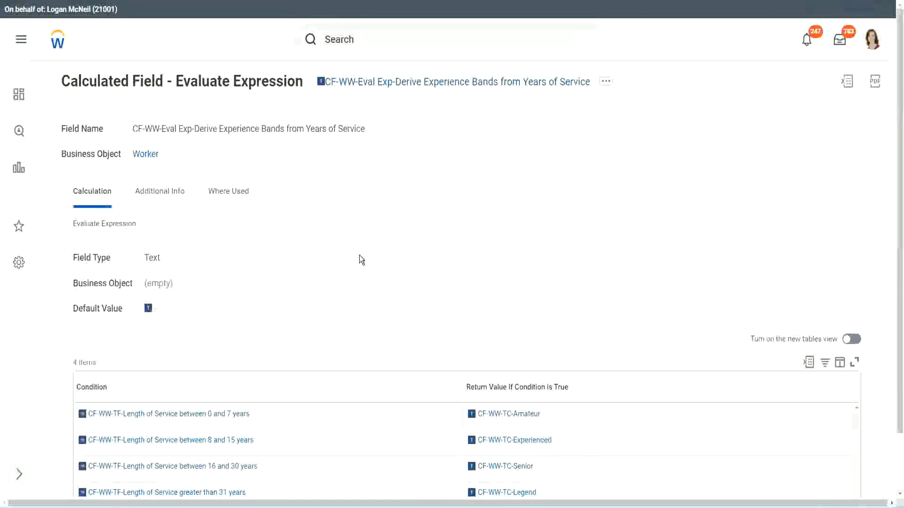
{"action": "scroll", "coordinate": [377, 256], "scroll_direction": "down", "scroll_amount": 1}
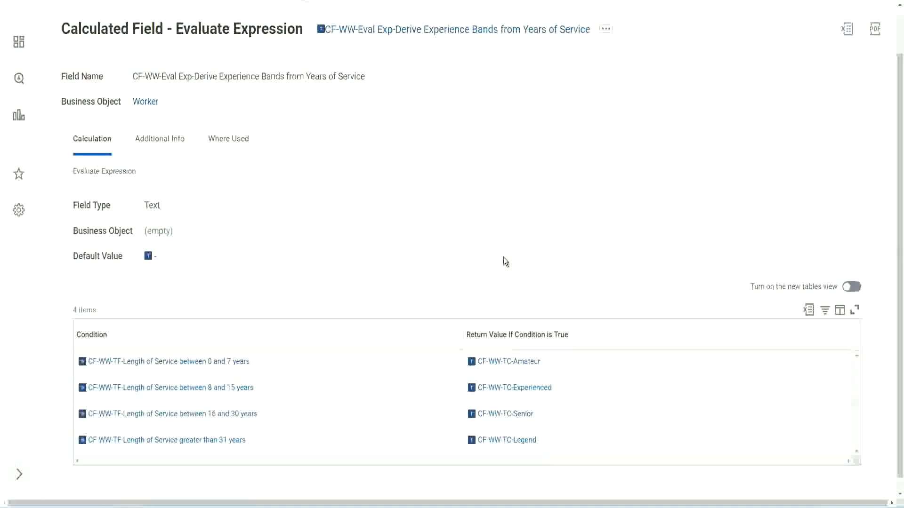
{"action": "left_click", "coordinate": [410, 332]}
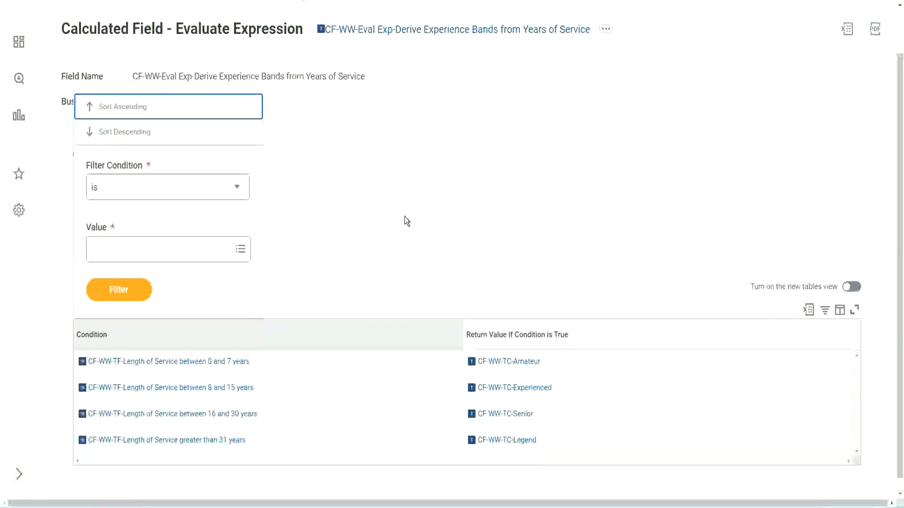
{"action": "left_click", "coordinate": [404, 216]}
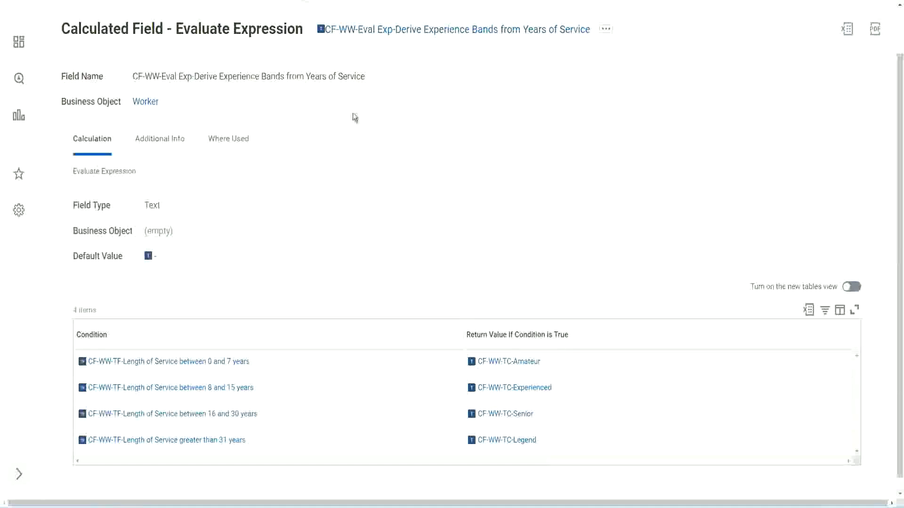
{"action": "right_click", "coordinate": [398, 32]}
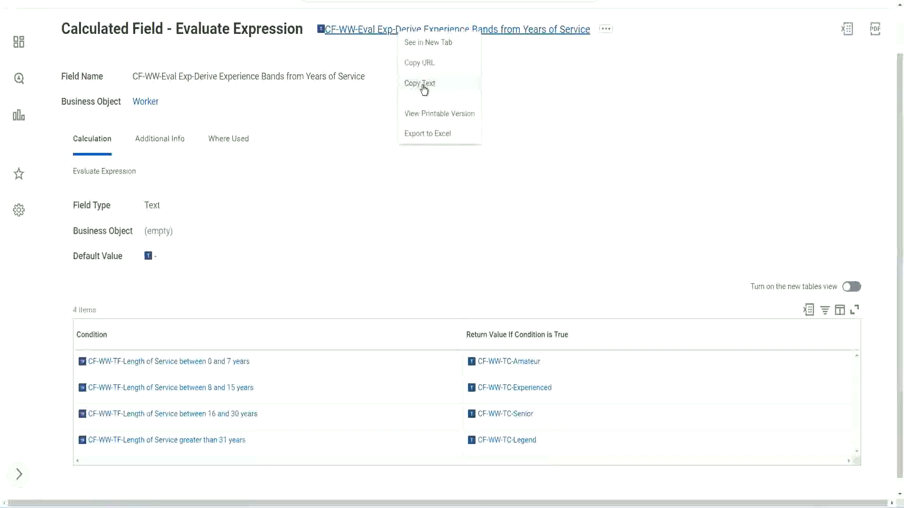
{"action": "left_click", "coordinate": [423, 89]}
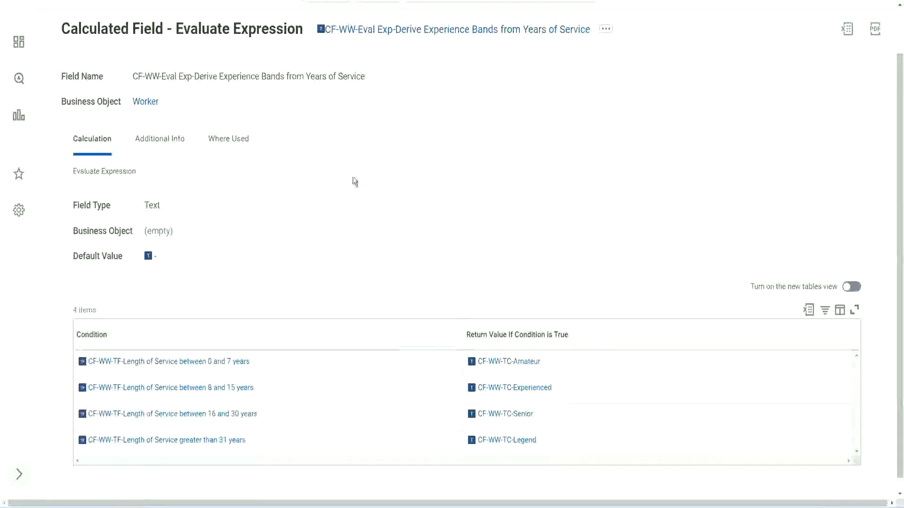
Return to the custom report view, search for "create cal field" and open the Create Calculated Field task.
{"action": "scroll", "coordinate": [351, 188], "scroll_direction": "up", "scroll_amount": 1}
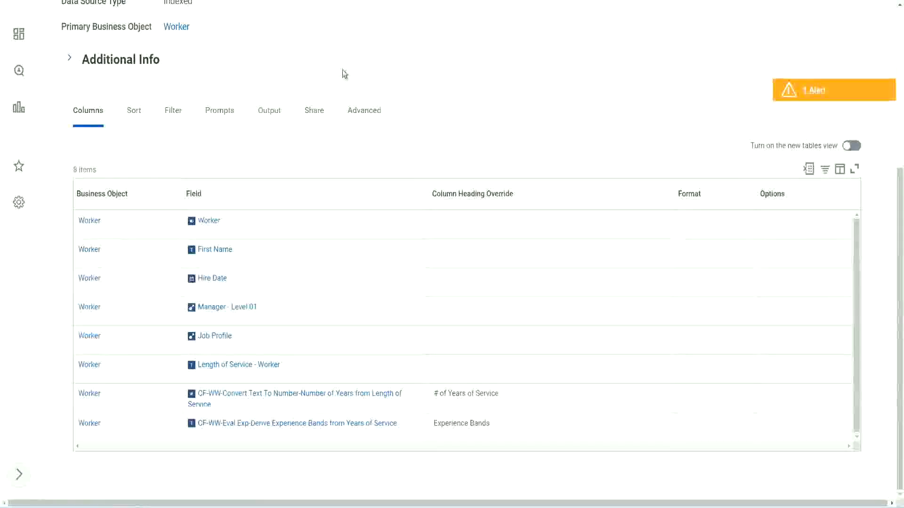
{"action": "scroll", "coordinate": [343, 75], "scroll_direction": "up", "scroll_amount": 5}
{"action": "left_click", "coordinate": [366, 58]}
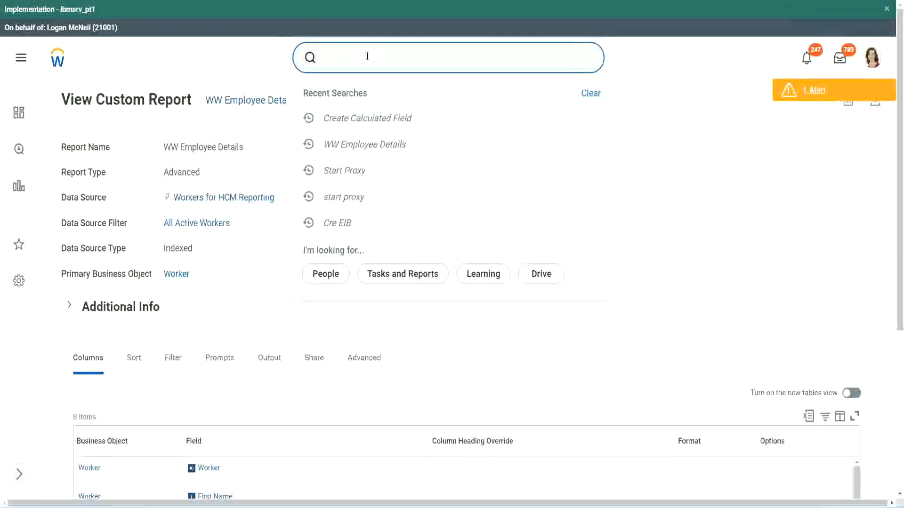
{"action": "type", "text": "create cal field"}
{"action": "left_click", "coordinate": [377, 97]}
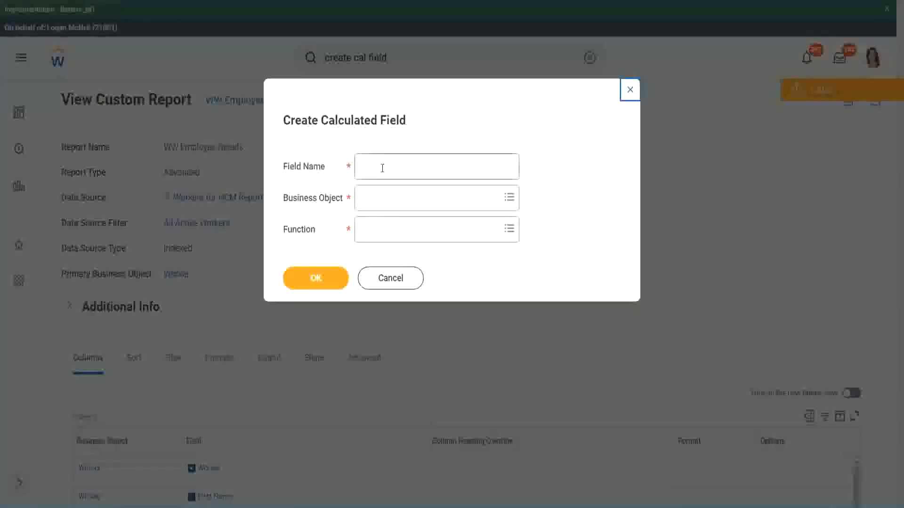
Paste the copied name as the new calculated field's name and insert "Bands" after "CF-WW-Eval Exp".
{"action": "left_click", "coordinate": [383, 168]}
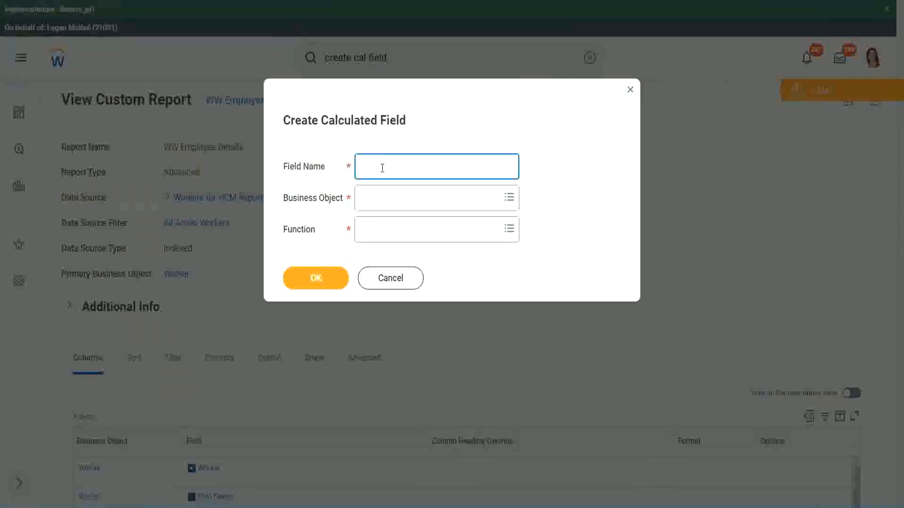
{"action": "key", "text": "ctrl+v"}
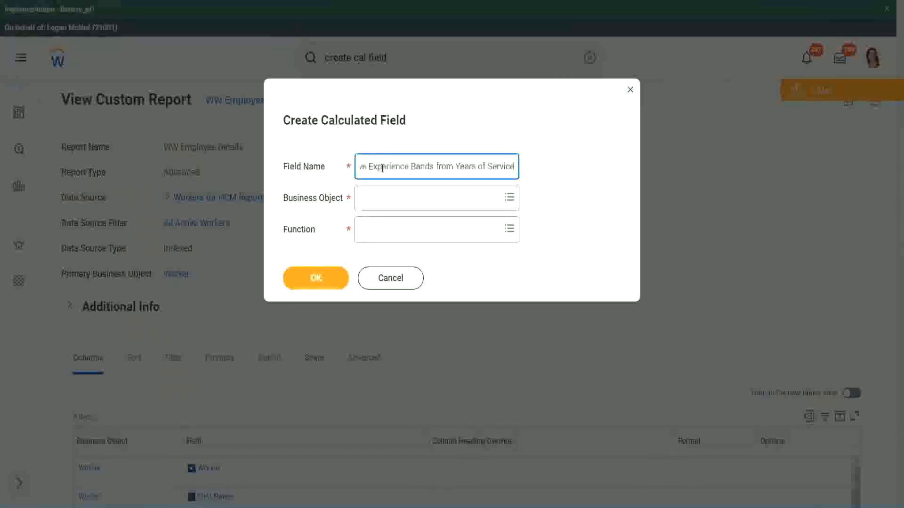
{"action": "left_click_drag", "start_coordinate": [404, 167], "coordinate": [331, 152]}
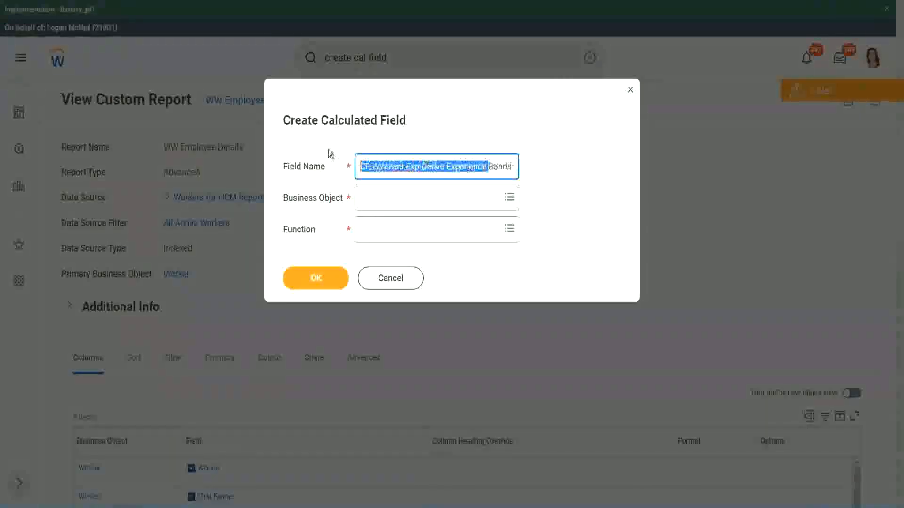
{"action": "left_click", "coordinate": [408, 167]}
{"action": "double_click", "coordinate": [411, 168]}
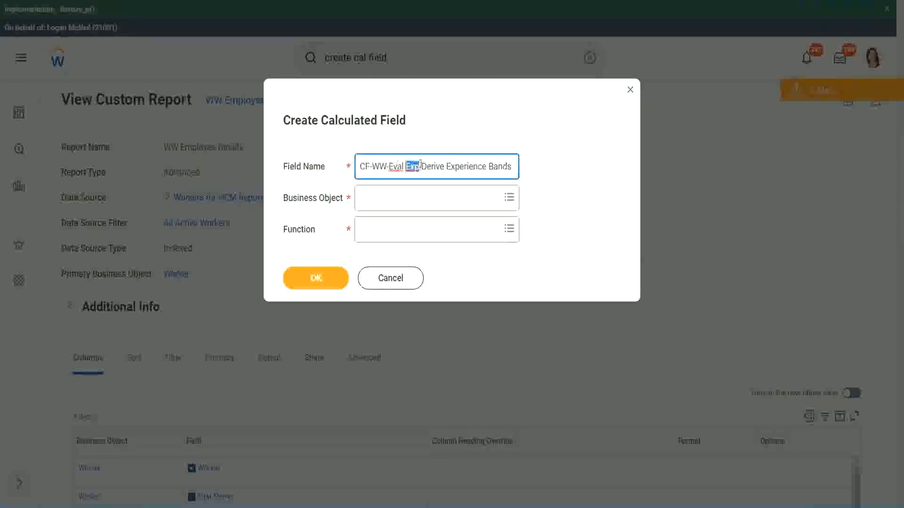
{"action": "left_click", "coordinate": [418, 166]}
{"action": "type", "text": "bands"}
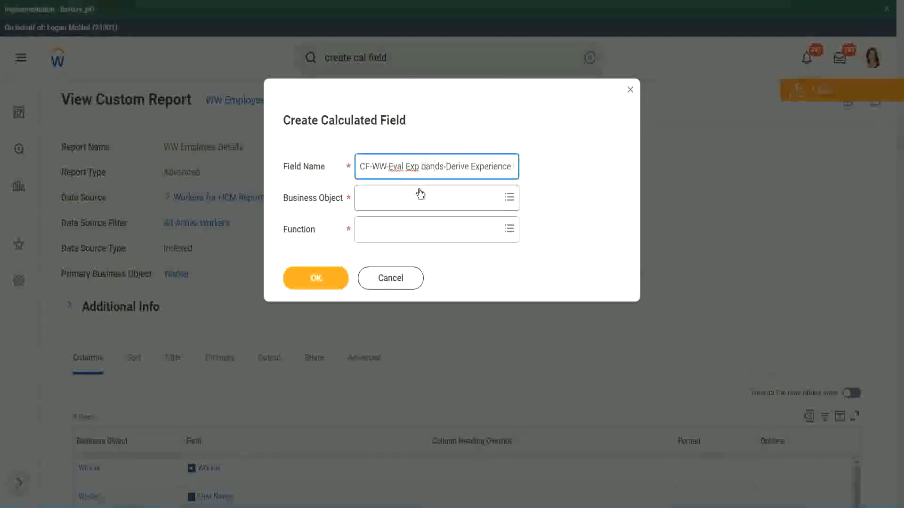
{"action": "key", "text": "shift+Left"}
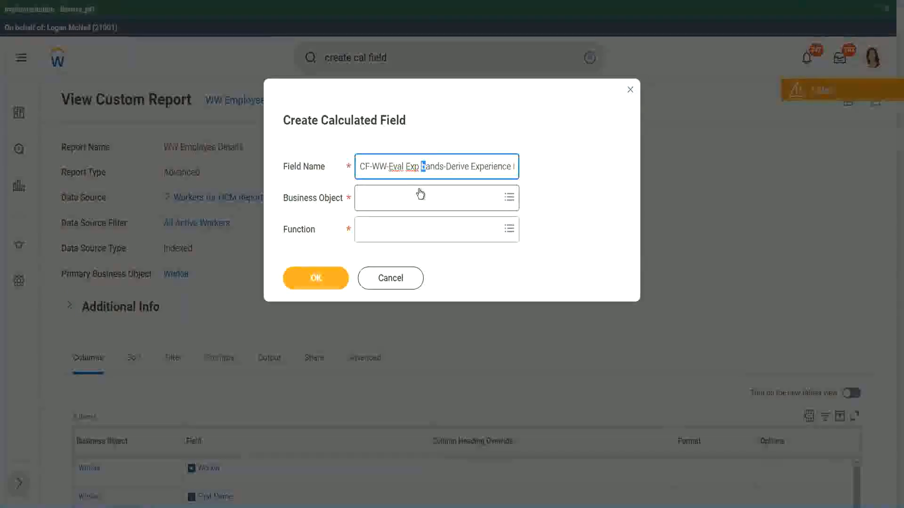
{"action": "type", "text": "B"}
{"action": "key", "text": "Right"}
{"action": "key", "text": "Right"}
{"action": "key", "text": "Right"}
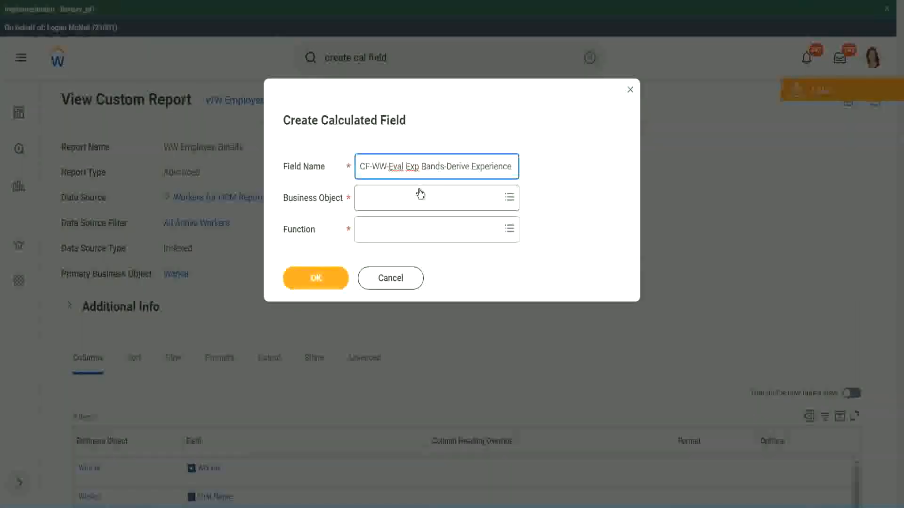
Replace "Derive" with "Determine" in the field name so that part reads "Determine Experience Bands from Years of Service".
{"action": "key", "text": "Right"}
{"action": "key", "text": "Right"}
{"action": "key", "text": "Right"}
{"action": "key", "text": "Right"}
{"action": "key", "text": "Right"}
{"action": "key", "text": "Right"}
{"action": "key", "text": "Right"}
{"action": "key", "text": "Right"}
{"action": "key", "text": "Right"}
{"action": "key", "text": "Right"}
{"action": "key", "text": "Right"}
{"action": "key", "text": "Right"}
{"action": "key", "text": "Right"}
{"action": "key", "text": "Right"}
{"action": "key", "text": "Right"}
{"action": "key", "text": "Right"}
{"action": "key", "text": "Right"}
{"action": "key", "text": "Right"}
{"action": "key", "text": "Right"}
{"action": "key", "text": "Right"}
{"action": "key", "text": "Right"}
{"action": "key", "text": "Right"}
{"action": "key", "text": "Right"}
{"action": "key", "text": "Right"}
{"action": "key", "text": "Right"}
{"action": "key", "text": "Right"}
{"action": "key", "text": "Right"}
{"action": "key", "text": "Right"}
{"action": "key", "text": "Right"}
{"action": "key", "text": "Right"}
{"action": "key", "text": "Right"}
{"action": "key", "text": "Right"}
{"action": "key", "text": "Right"}
{"action": "key", "text": "Right"}
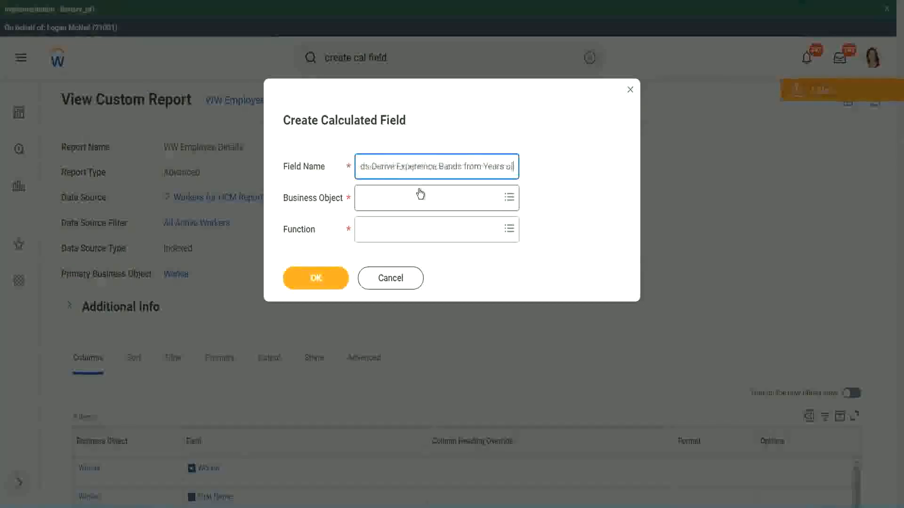
{"action": "key", "text": "Left"}
{"action": "key", "text": "Left"}
{"action": "key", "text": "Left"}
{"action": "key", "text": "Left"}
{"action": "key", "text": "Left"}
{"action": "key", "text": "Left"}
{"action": "key", "text": "Left"}
{"action": "key", "text": "Left"}
{"action": "key", "text": "Left"}
{"action": "key", "text": "Left"}
{"action": "key", "text": "Left"}
{"action": "key", "text": "Left"}
{"action": "key", "text": "Left"}
{"action": "key", "text": "Left"}
{"action": "key", "text": "Left"}
{"action": "key", "text": "Left"}
{"action": "key", "text": "Left"}
{"action": "key", "text": "Left"}
{"action": "key", "text": "Left"}
{"action": "key", "text": "Left"}
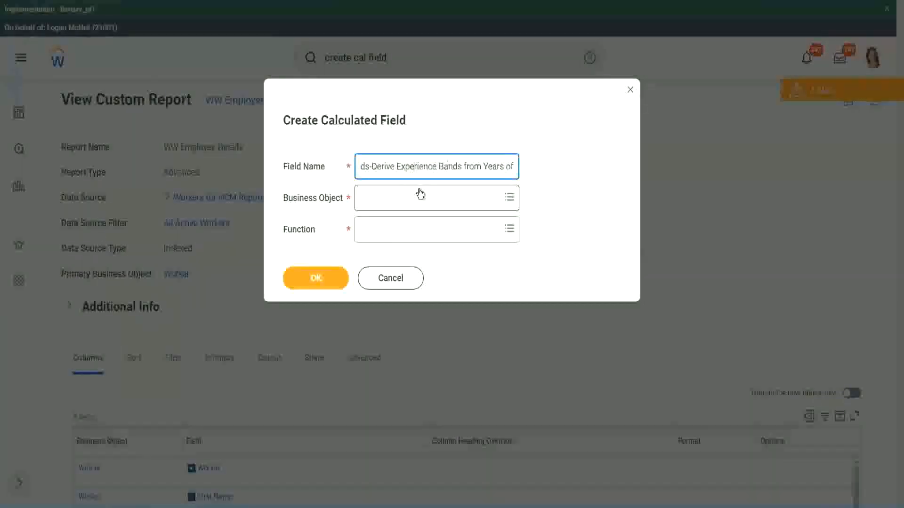
{"action": "key", "text": "Left"}
{"action": "key", "text": "Left"}
{"action": "key", "text": "shift+Left"}
{"action": "key", "text": "shift+Left"}
{"action": "key", "text": "shift+Left"}
{"action": "key", "text": "shift+Left"}
{"action": "key", "text": "shift+Left"}
{"action": "key", "text": "shift+Left"}
{"action": "type", "text": "Determine"}
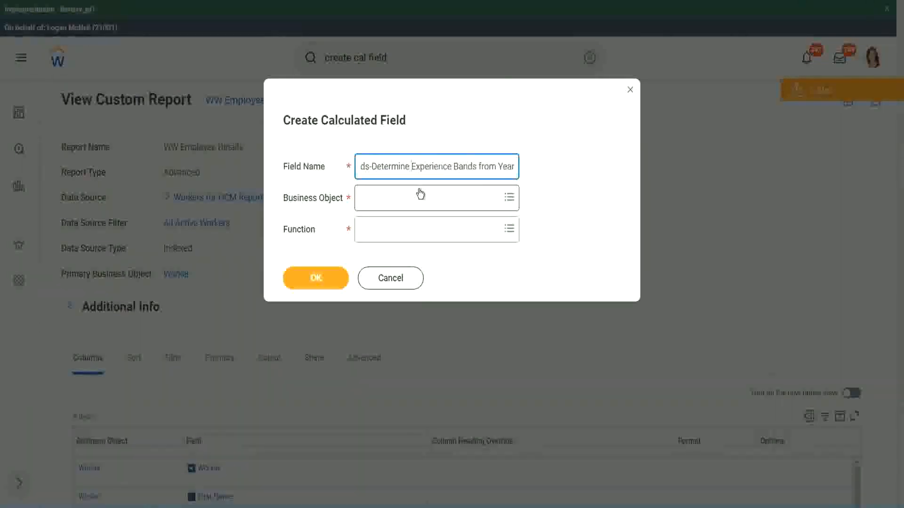
{"action": "key", "text": "Right"}
{"action": "key", "text": "Right"}
{"action": "key", "text": "Right"}
{"action": "key", "text": "Right"}
{"action": "key", "text": "Right"}
{"action": "key", "text": "Right"}
{"action": "key", "text": "Right"}
{"action": "key", "text": "Right"}
{"action": "key", "text": "Right"}
{"action": "key", "text": "Right"}
{"action": "key", "text": "Right"}
{"action": "key", "text": "Right"}
{"action": "key", "text": "Right"}
{"action": "key", "text": "Right"}
{"action": "key", "text": "Right"}
{"action": "key", "text": "Right"}
{"action": "key", "text": "Right"}
{"action": "key", "text": "Right"}
{"action": "key", "text": "Right"}
{"action": "key", "text": "Right"}
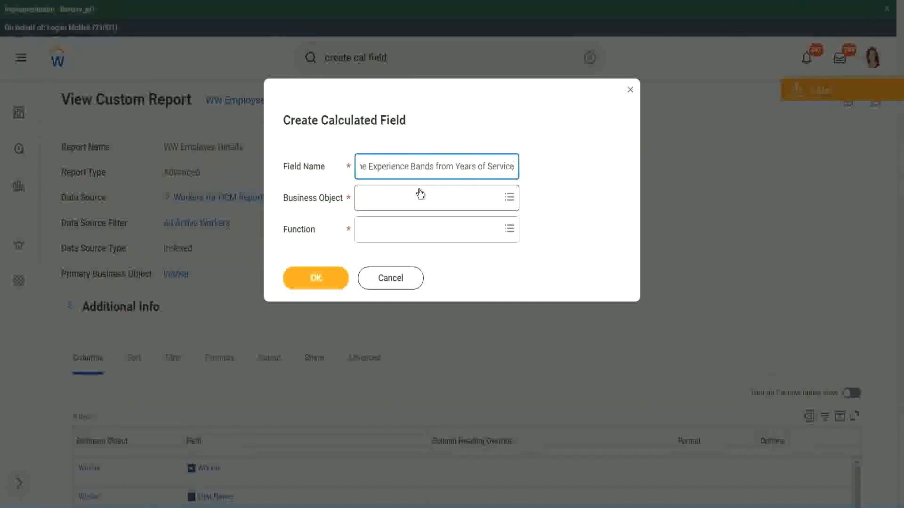
Set the calculated field's business object to Worker and its function to Evaluate Expression Band.
{"action": "left_click", "coordinate": [401, 198]}
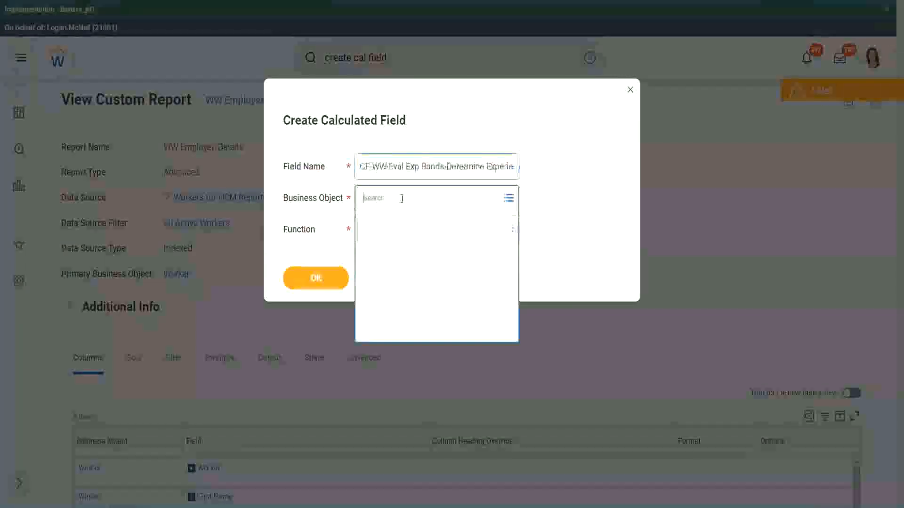
{"action": "type", "text": "work"}
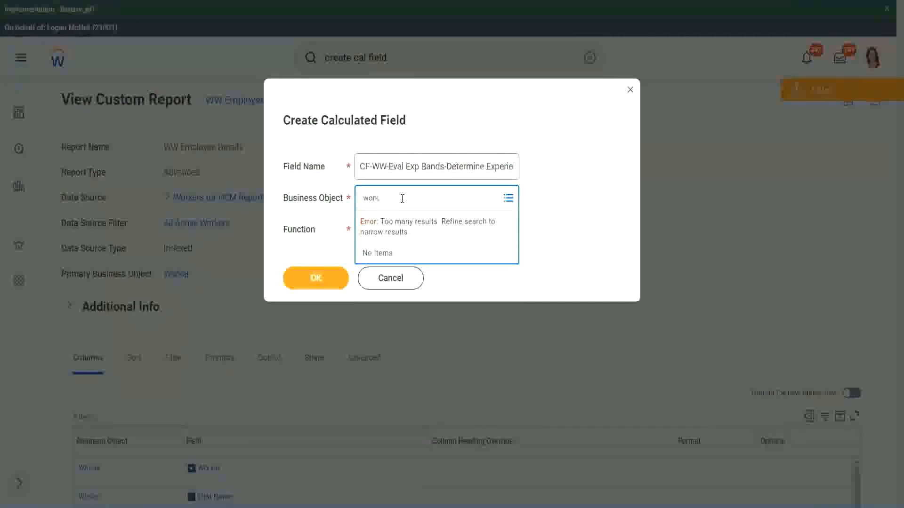
{"action": "type", "text": "er"}
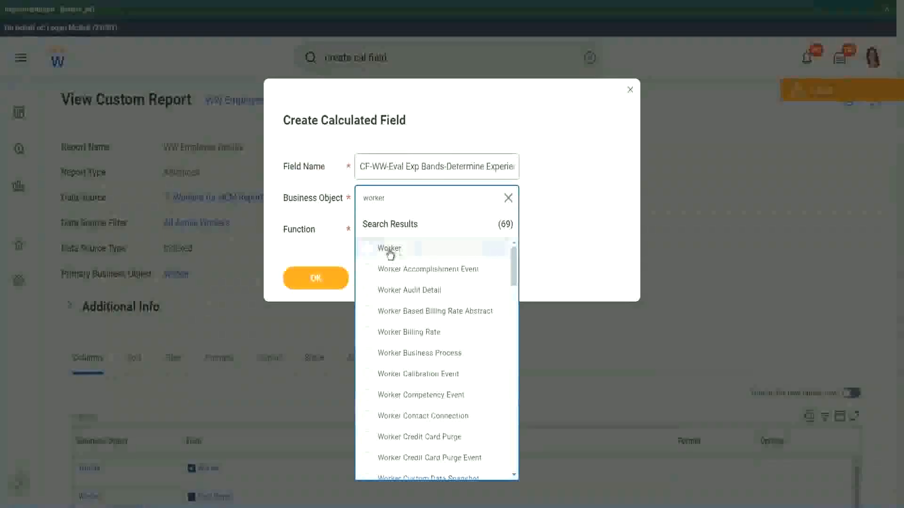
{"action": "left_click", "coordinate": [388, 249]}
{"action": "left_click", "coordinate": [383, 229]}
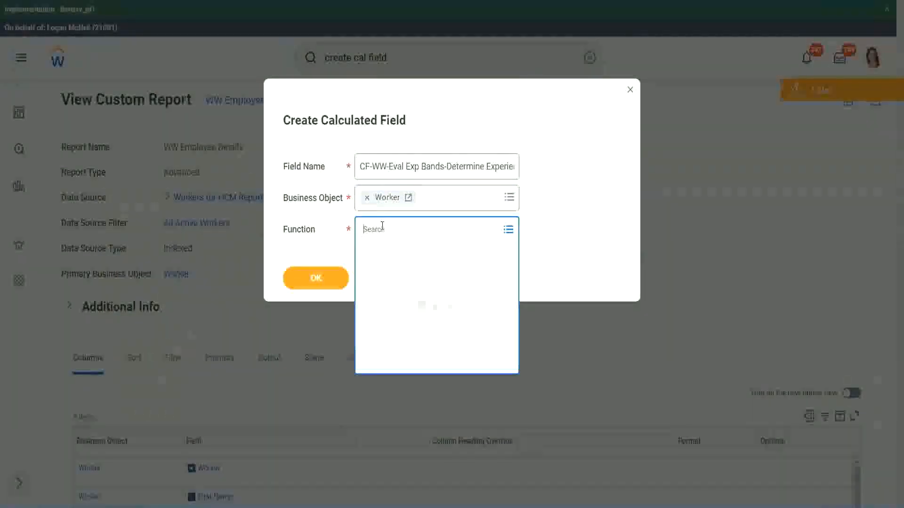
{"action": "type", "text": "eval exp"}
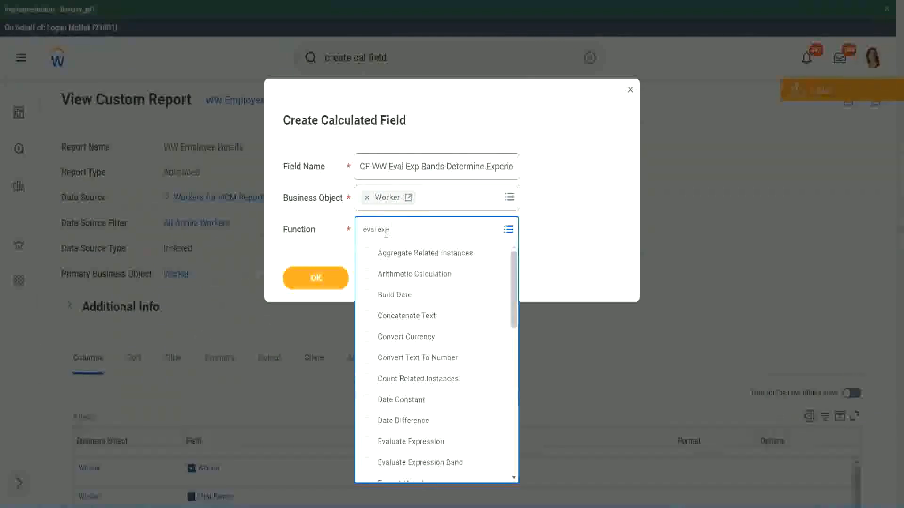
{"action": "key", "text": "Return"}
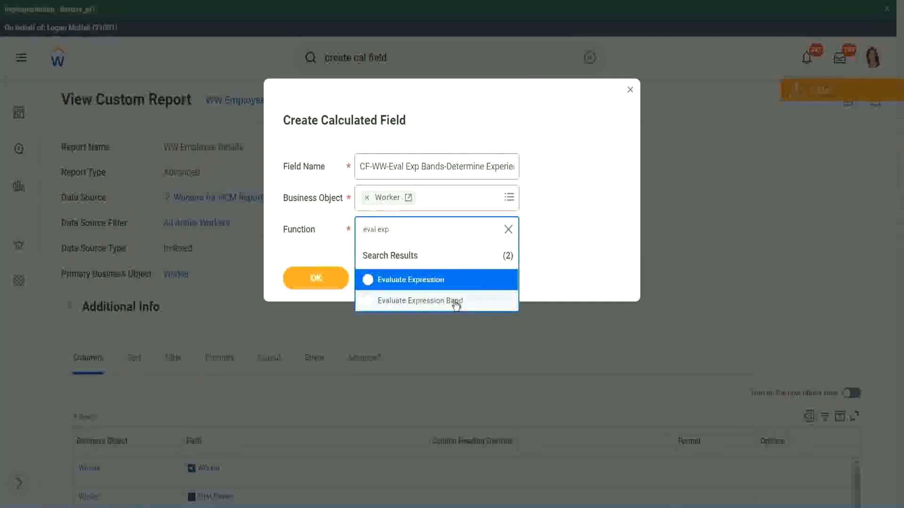
{"action": "left_click", "coordinate": [456, 305]}
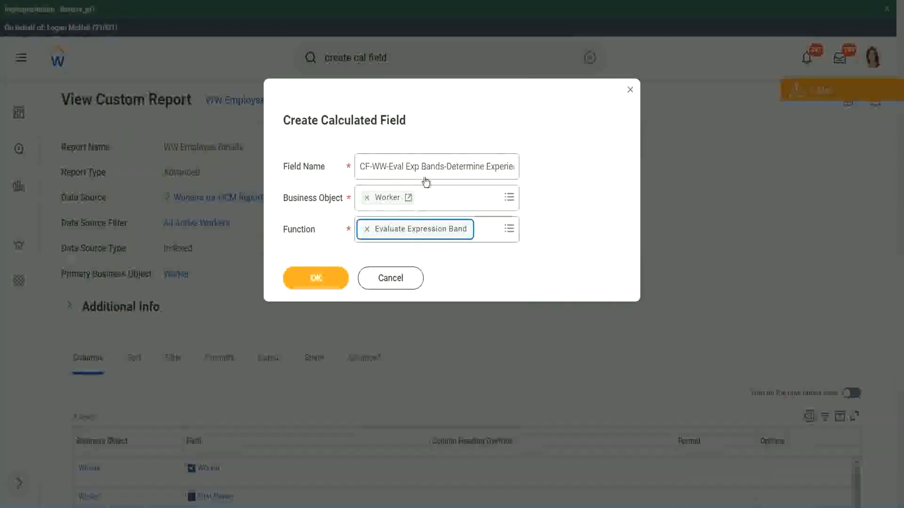
Change "Bands" to "Band" after "CF-WW-Eval Exp" in the field name and submit the new calculated field's basic details.
{"action": "left_click", "coordinate": [442, 165]}
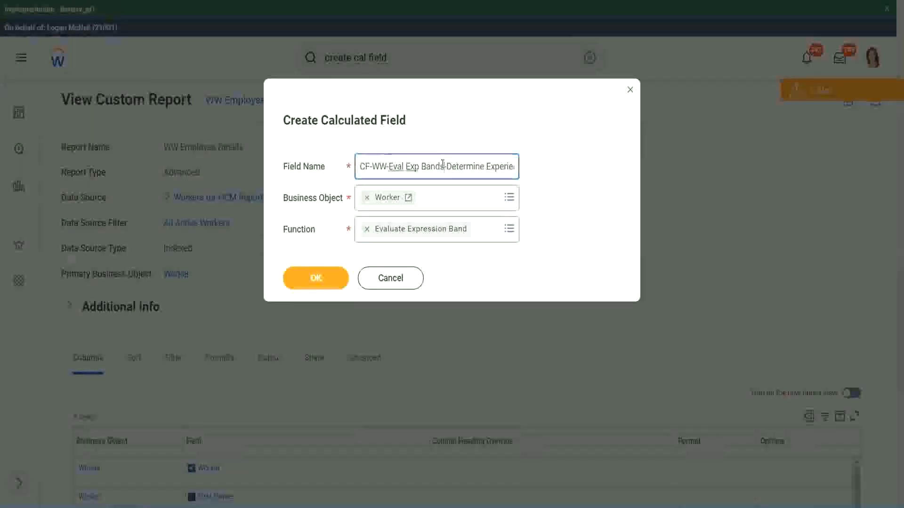
{"action": "key", "text": "BackSpace"}
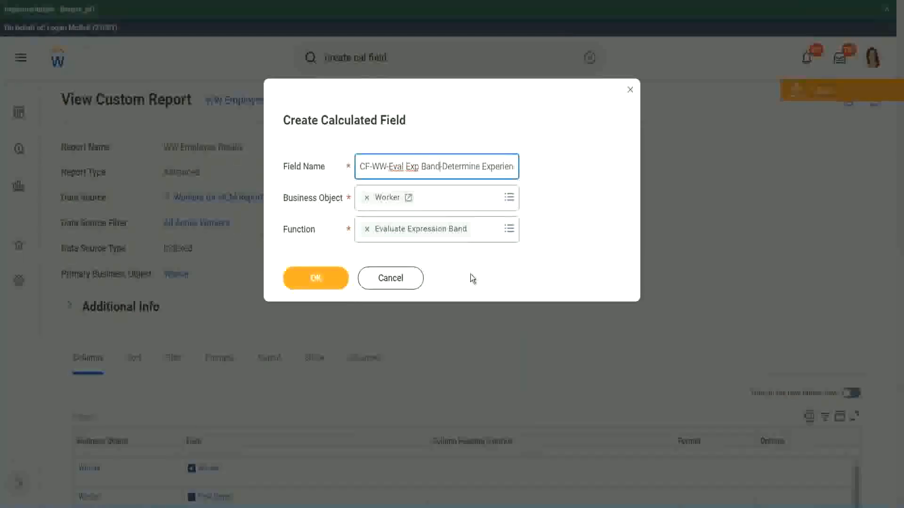
{"action": "left_click", "coordinate": [317, 278]}
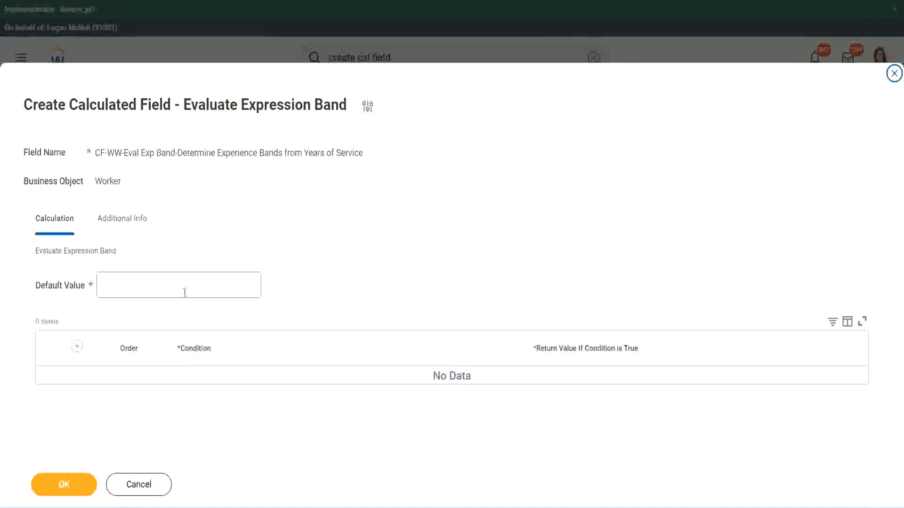
Set the default value to "-" and add a first condition row.
{"action": "left_click", "coordinate": [131, 291]}
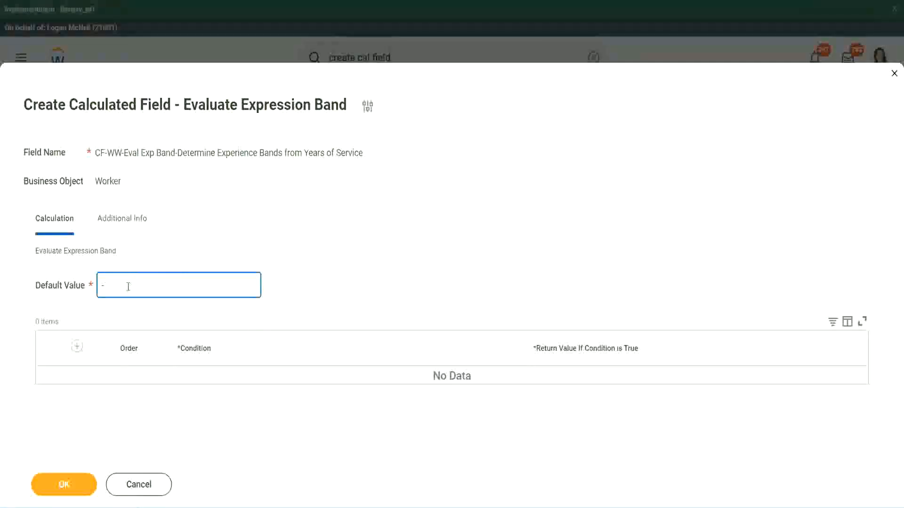
{"action": "left_click", "coordinate": [75, 347]}
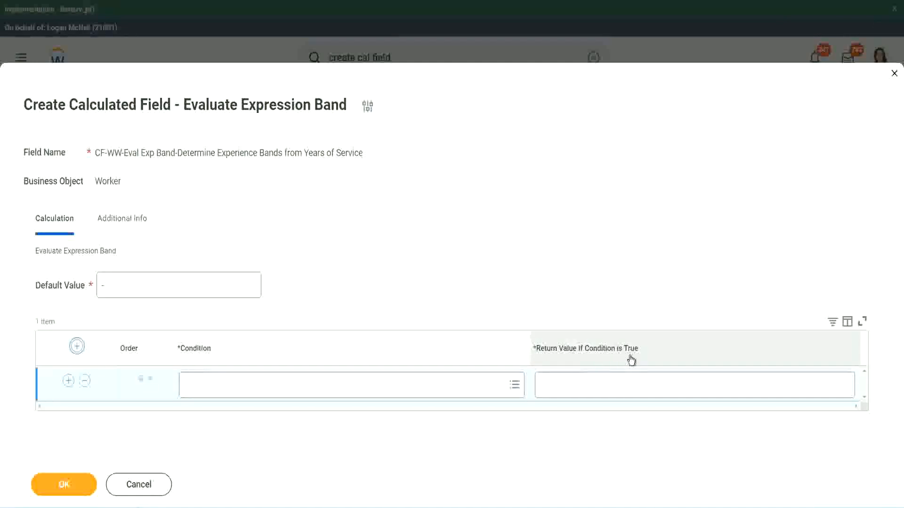
{"action": "left_click", "coordinate": [588, 384]}
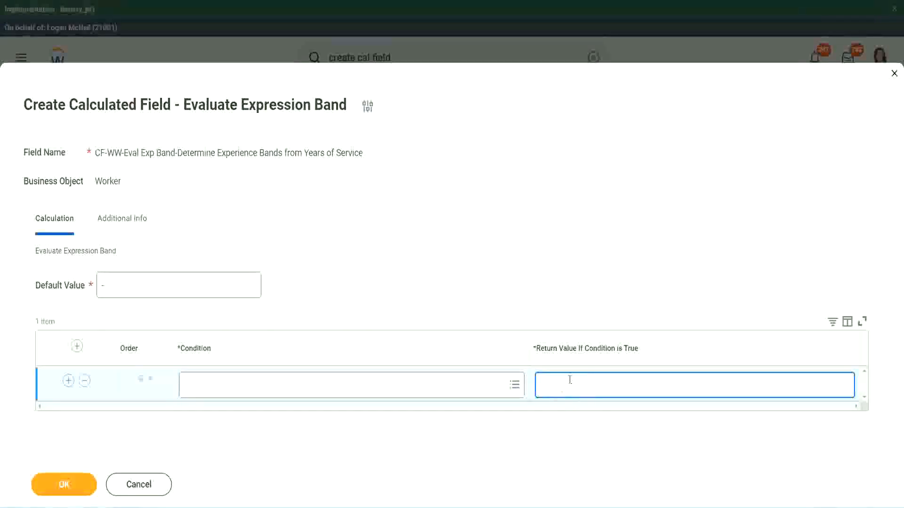
{"action": "type", "text": "adkjdjaidjaijdiaj"}
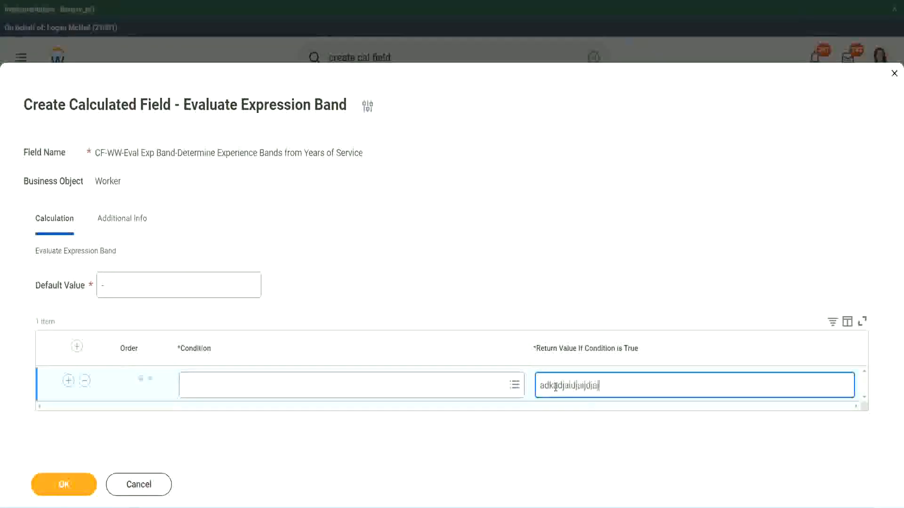
{"action": "key", "text": "BackSpace"}
{"action": "key", "text": "BackSpace"}
{"action": "key", "text": "BackSpace"}
{"action": "key", "text": "BackSpace"}
{"action": "key", "text": "BackSpace"}
{"action": "key", "text": "BackSpace"}
{"action": "key", "text": "BackSpace"}
{"action": "key", "text": "BackSpace"}
{"action": "key", "text": "BackSpace"}
{"action": "key", "text": "BackSpace"}
{"action": "key", "text": "BackSpace"}
{"action": "key", "text": "BackSpace"}
{"action": "key", "text": "BackSpace"}
{"action": "key", "text": "BackSpace"}
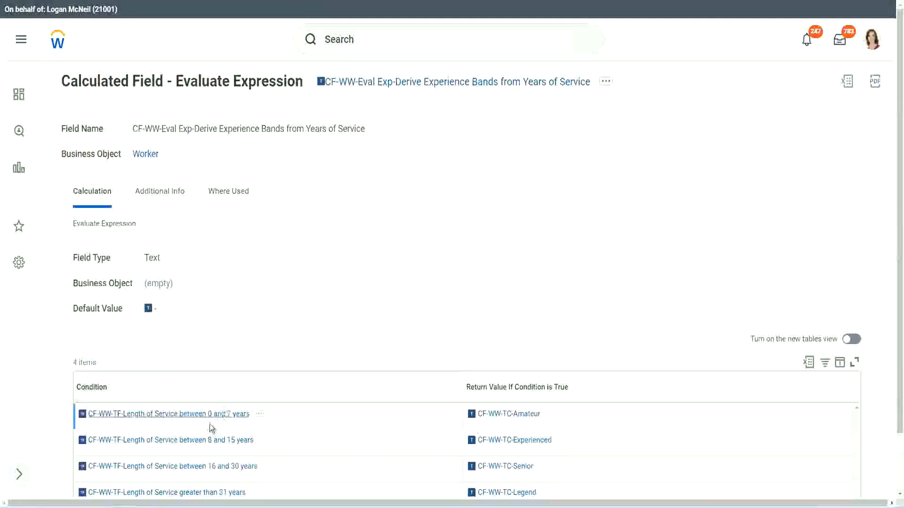
Copy the condition name "CF-WW-TF-Length of Service between 0 and 7 years" from the existing field into the first row, with return value "Amateur".
{"action": "right_click", "coordinate": [208, 420]}
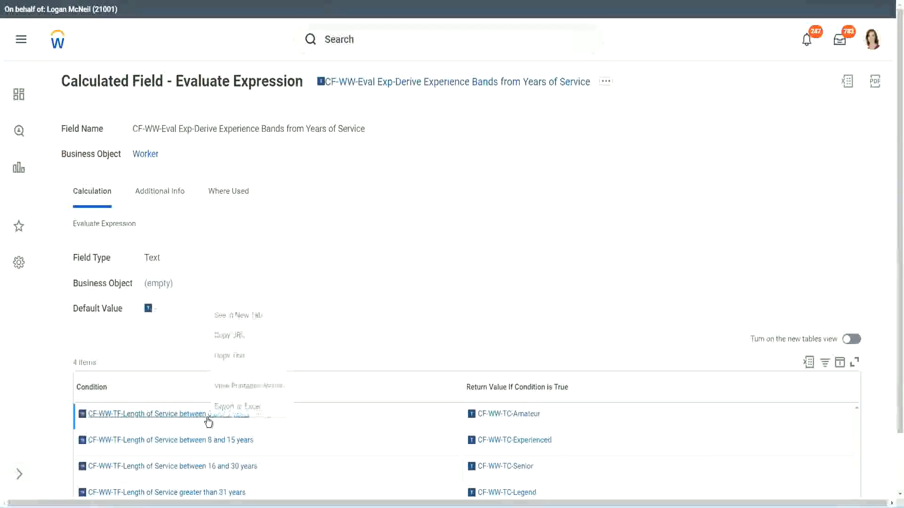
{"action": "left_click", "coordinate": [247, 357]}
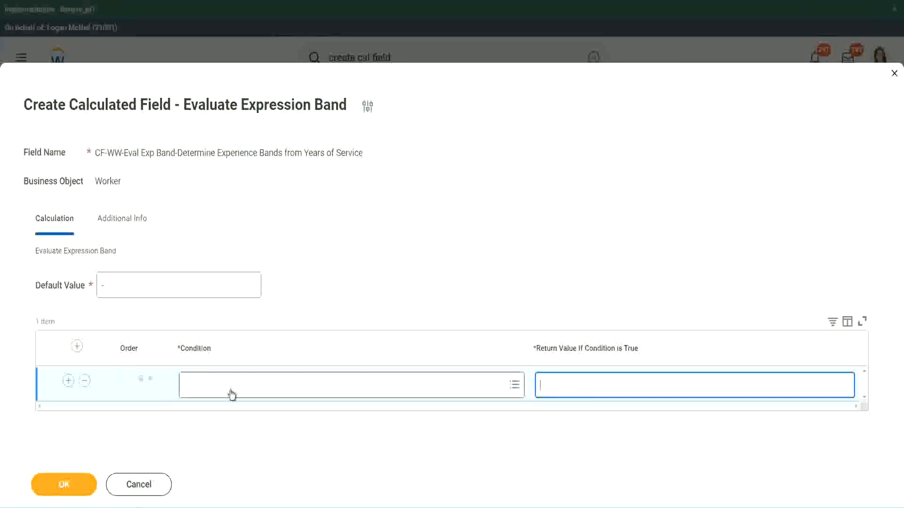
{"action": "left_click", "coordinate": [229, 393]}
{"action": "type", "text": "CF-WW-TF-Length of Service between 0 and 7 years"}
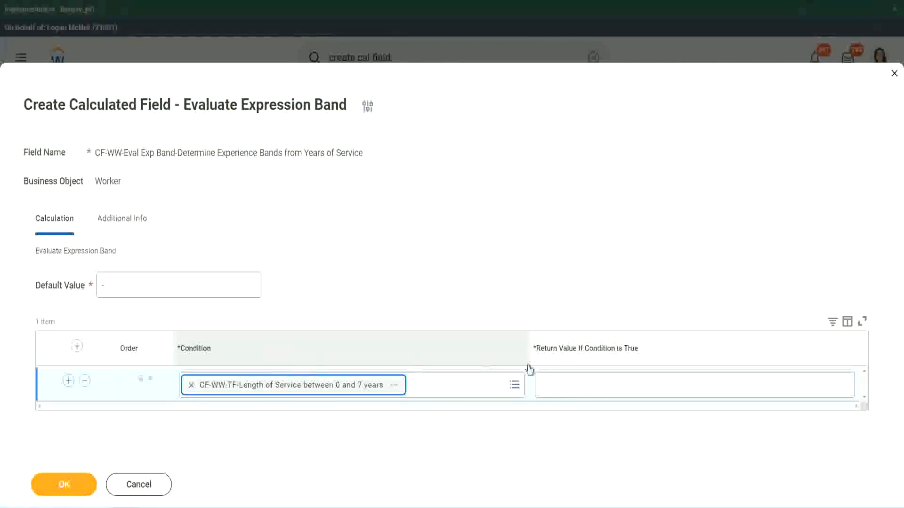
{"action": "left_click", "coordinate": [571, 376]}
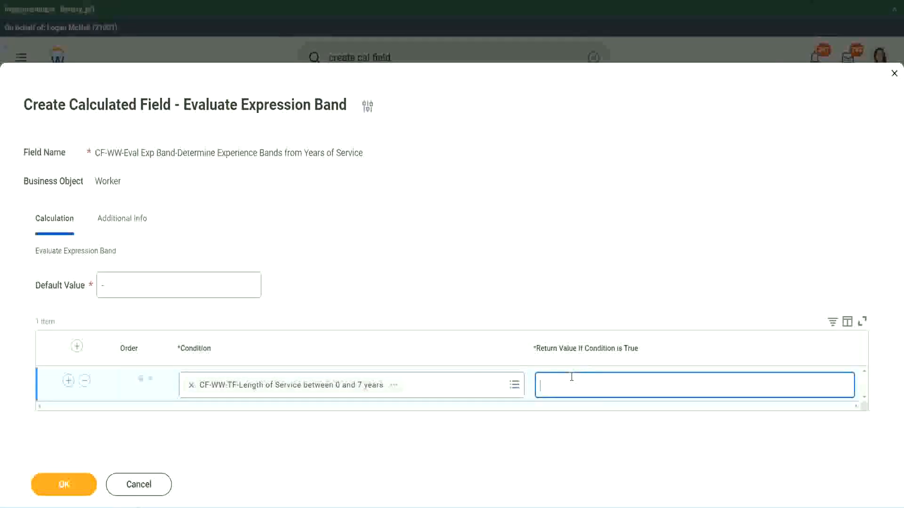
{"action": "type", "text": "Amateur"}
Add three more empty condition rows below the "Amateur" row.
{"action": "left_click", "coordinate": [68, 380]}
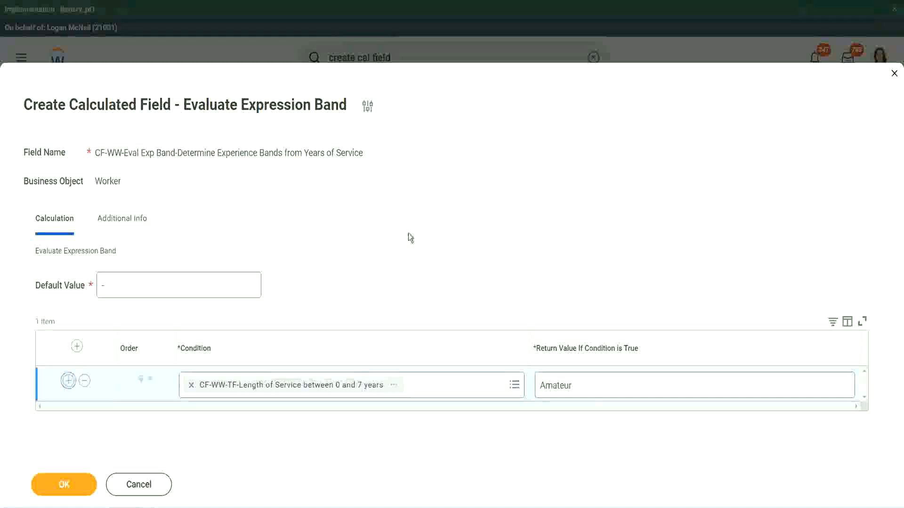
{"action": "left_click", "coordinate": [67, 415]}
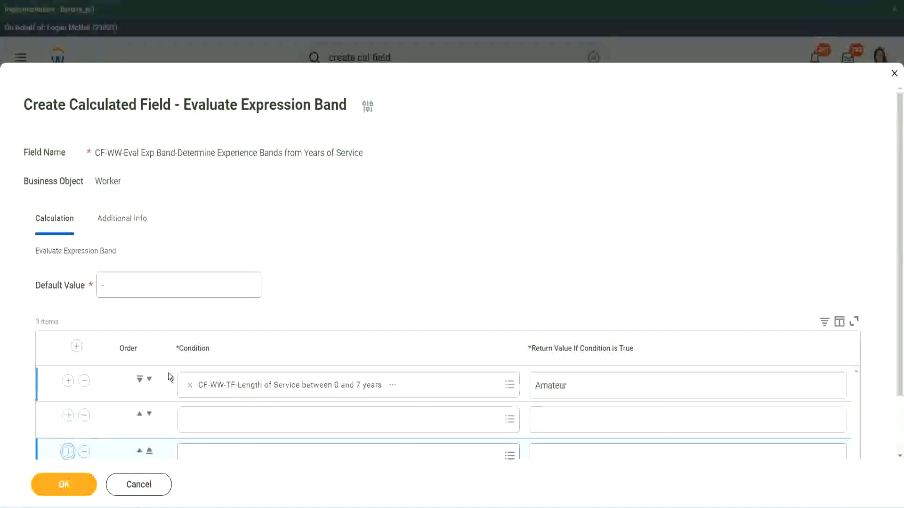
{"action": "scroll", "coordinate": [168, 376], "scroll_direction": "down", "scroll_amount": 2}
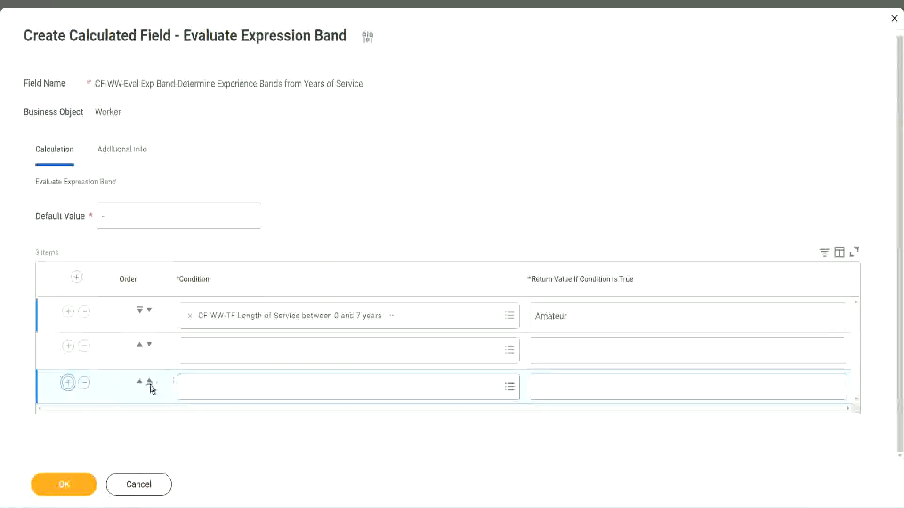
{"action": "left_click", "coordinate": [67, 383]}
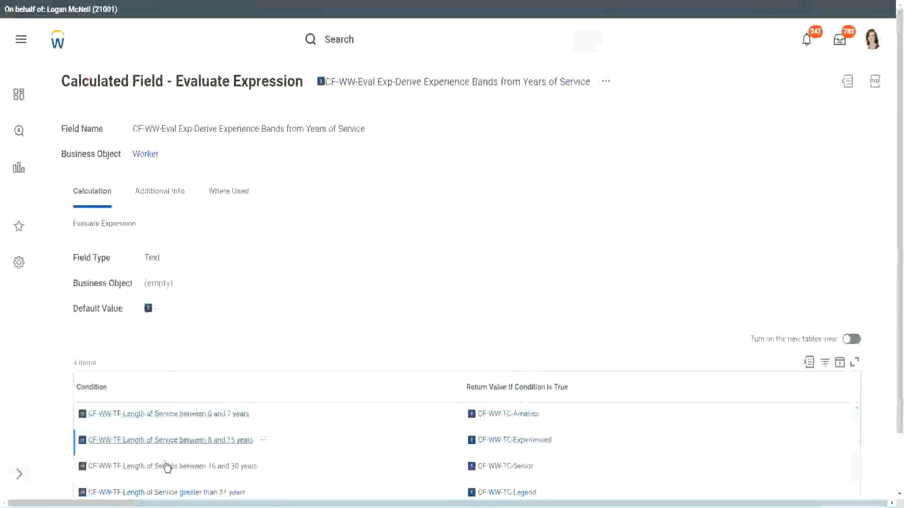
Copy "CF-WW-TF-Length of Service between 16 and 30 years" from the existing field into the second row's condition and move that row down to third.
{"action": "right_click", "coordinate": [165, 465]}
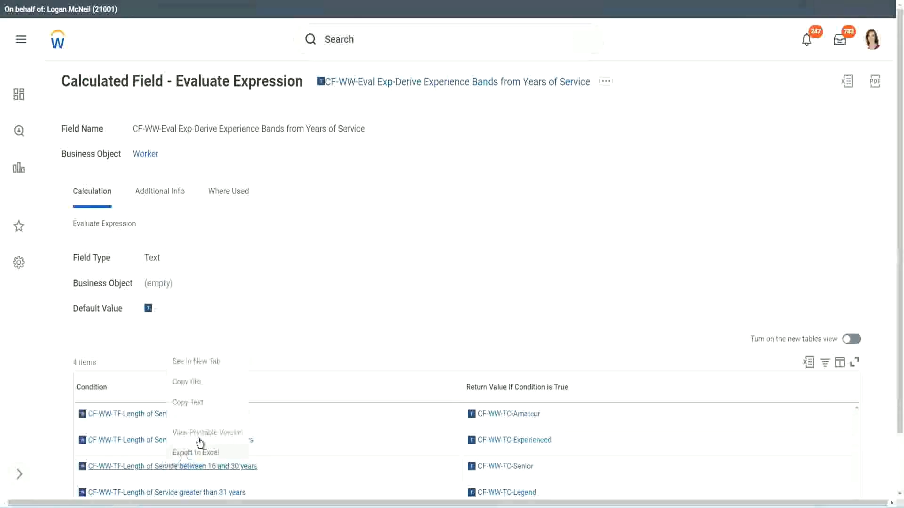
{"action": "left_click", "coordinate": [205, 403]}
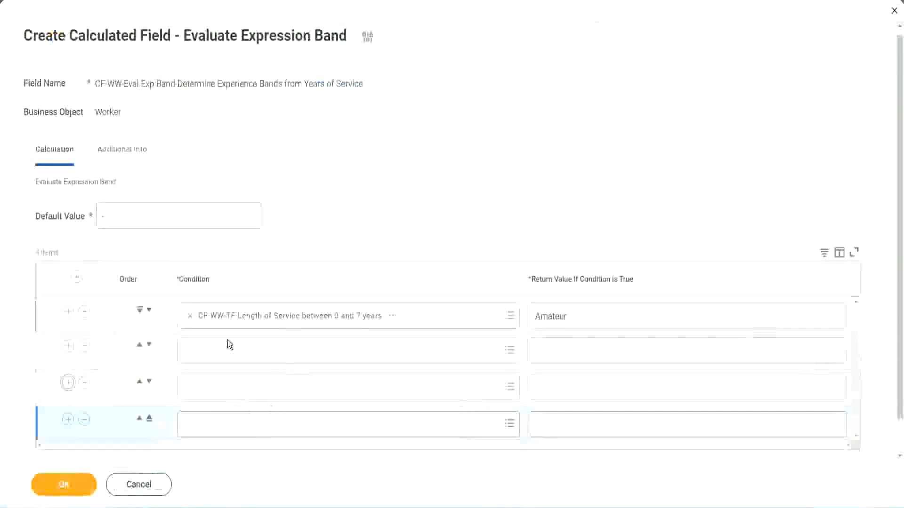
{"action": "left_click", "coordinate": [230, 347]}
{"action": "type", "text": "CF-WW-TF-Length of Service between 16 and 30 years"}
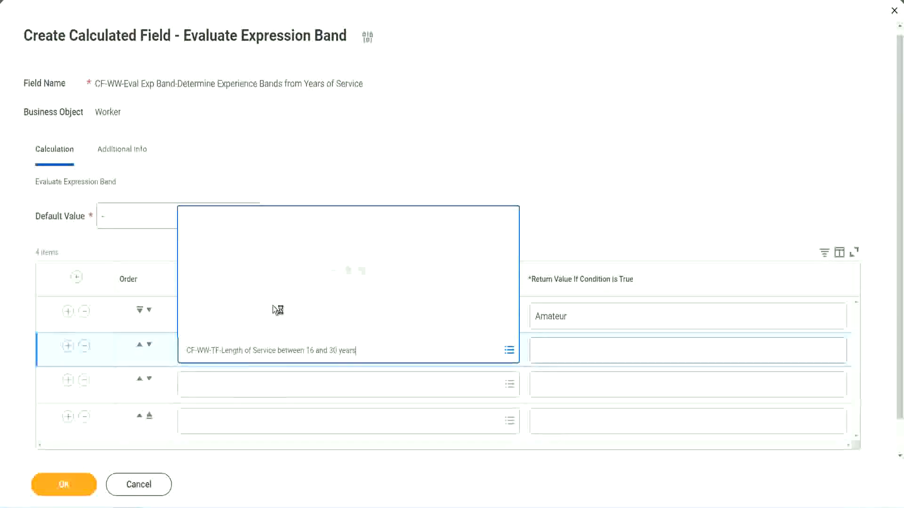
{"action": "left_click", "coordinate": [150, 344]}
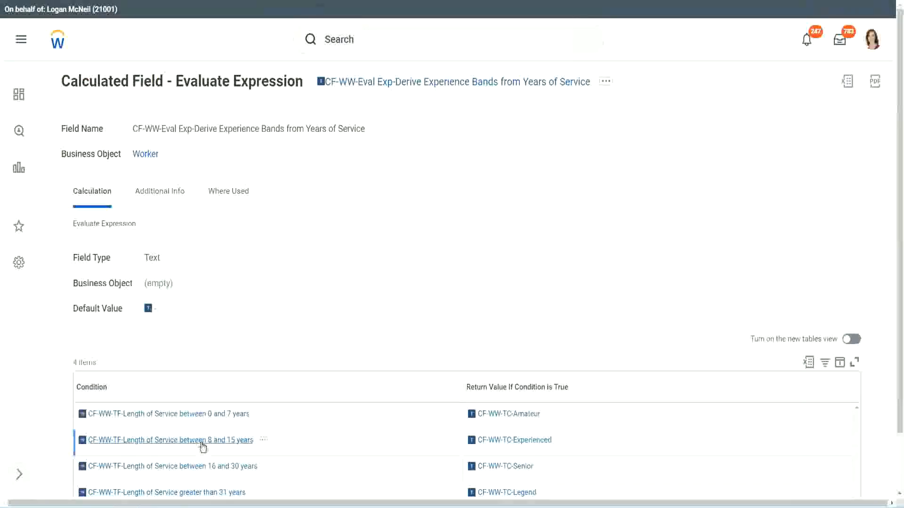
Copy "CF-WW-TF-Length of Service between 8 and 15 years" from the existing field into the second row's condition.
{"action": "right_click", "coordinate": [203, 448]}
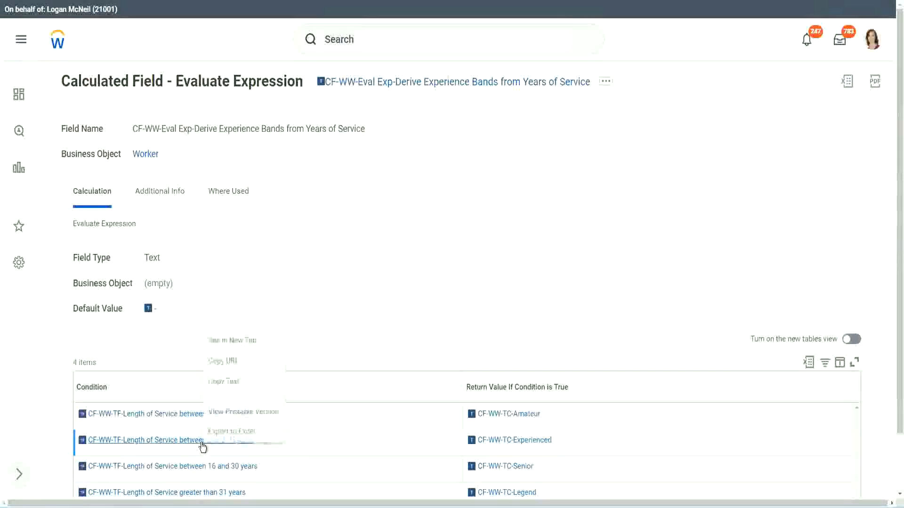
{"action": "left_click", "coordinate": [232, 383]}
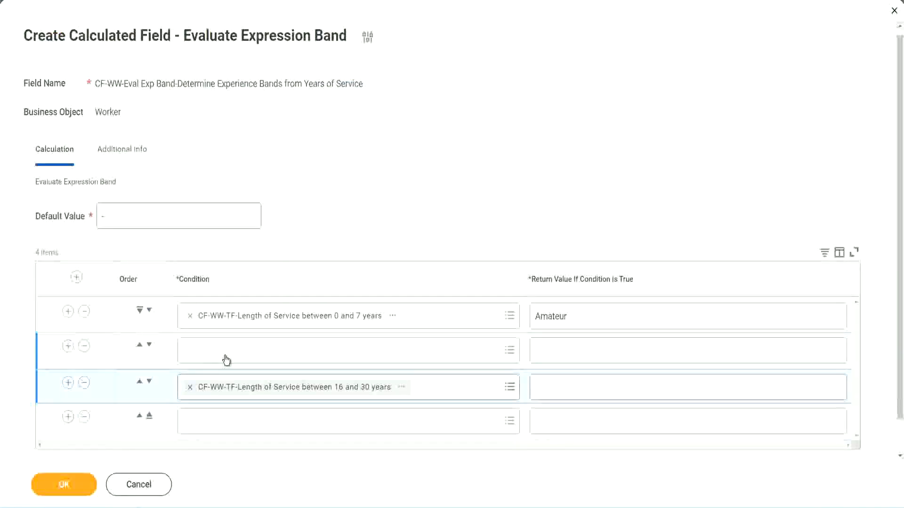
{"action": "left_click", "coordinate": [225, 360]}
{"action": "type", "text": "CF-WW-TF-Length of Service between 8 and 15 years"}
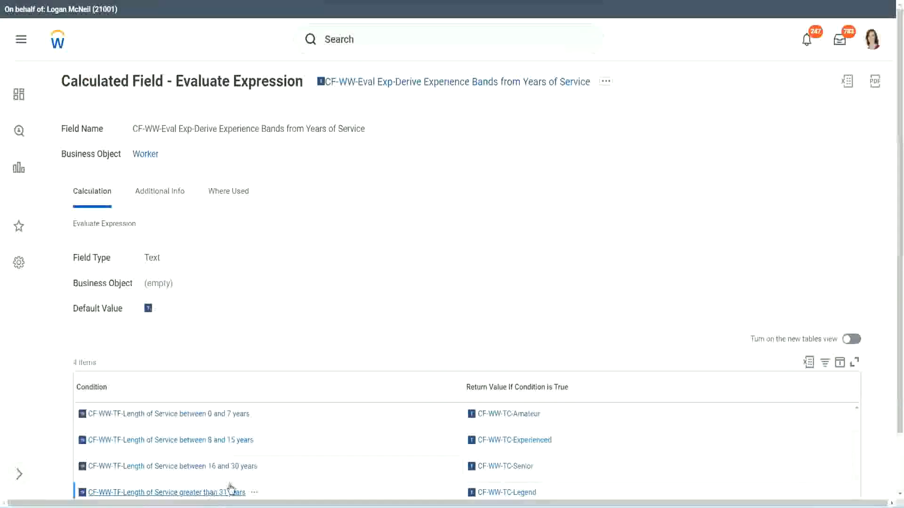
Copy "CF-WW-TF-Length of Service greater than 31 years" from the existing field into the fourth row's condition.
{"action": "right_click", "coordinate": [231, 490]}
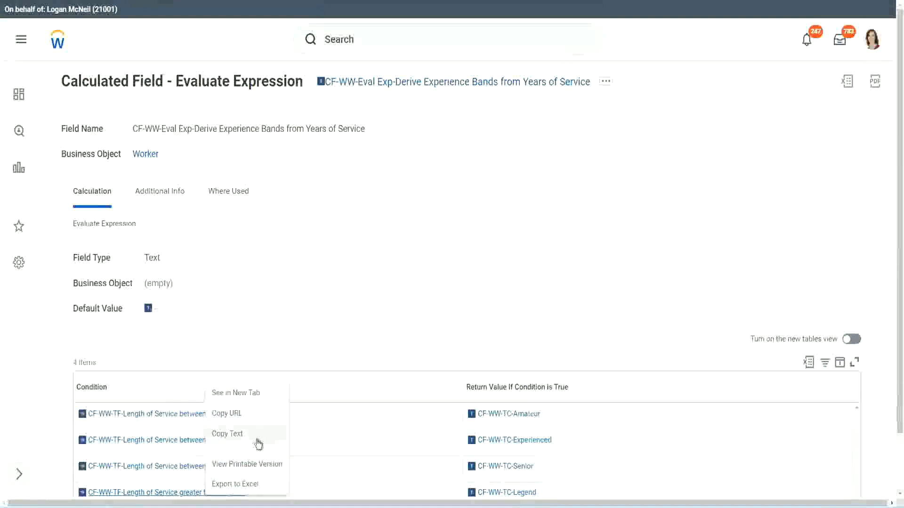
{"action": "left_click", "coordinate": [258, 443]}
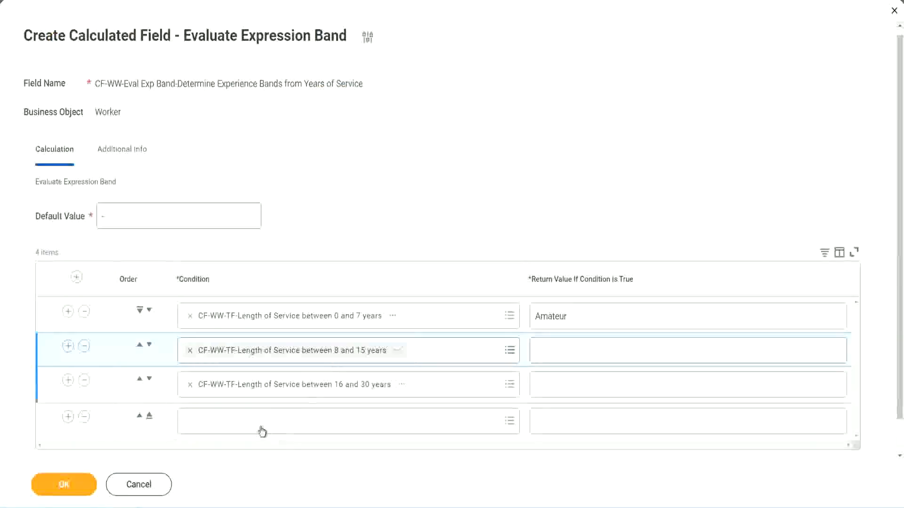
{"action": "left_click", "coordinate": [258, 421]}
{"action": "key", "text": "ctrl+v"}
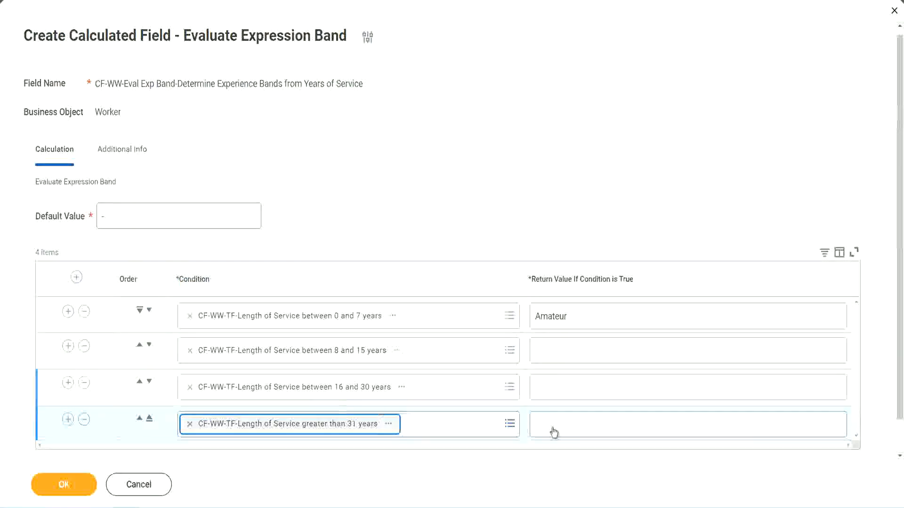
Enter "Legend" as the return value for greater than 31 years and "Senior" for between 16 and 30 years.
{"action": "left_click", "coordinate": [591, 422]}
{"action": "type", "text": "Le"}
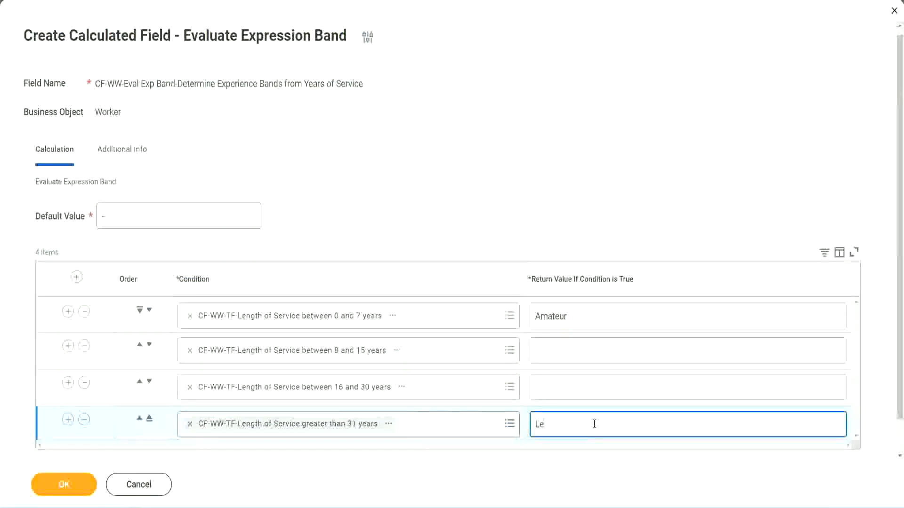
{"action": "type", "text": "gend"}
{"action": "left_click", "coordinate": [556, 386]}
{"action": "type", "text": "Senior"}
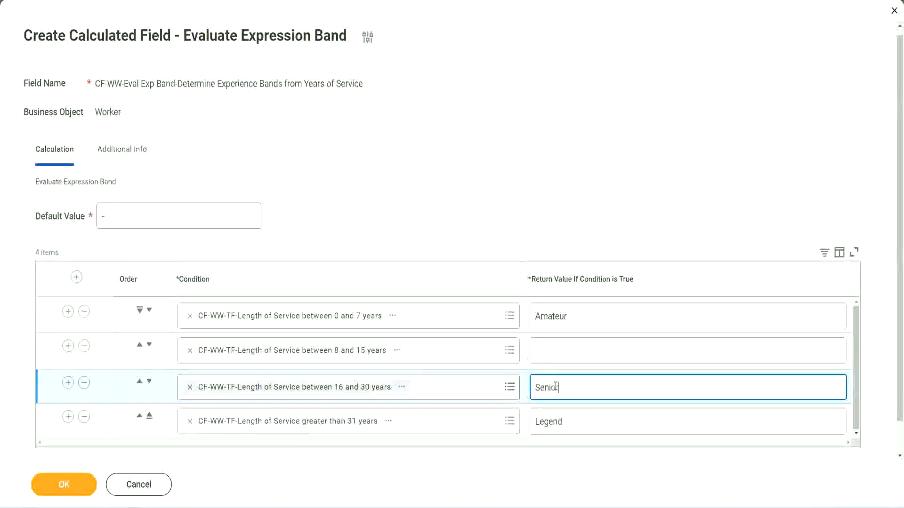
Enter "Experienced" as the return value for between 8 and 15 years and save the calculated field.
{"action": "left_click", "coordinate": [569, 351]}
{"action": "type", "text": "Ex"}
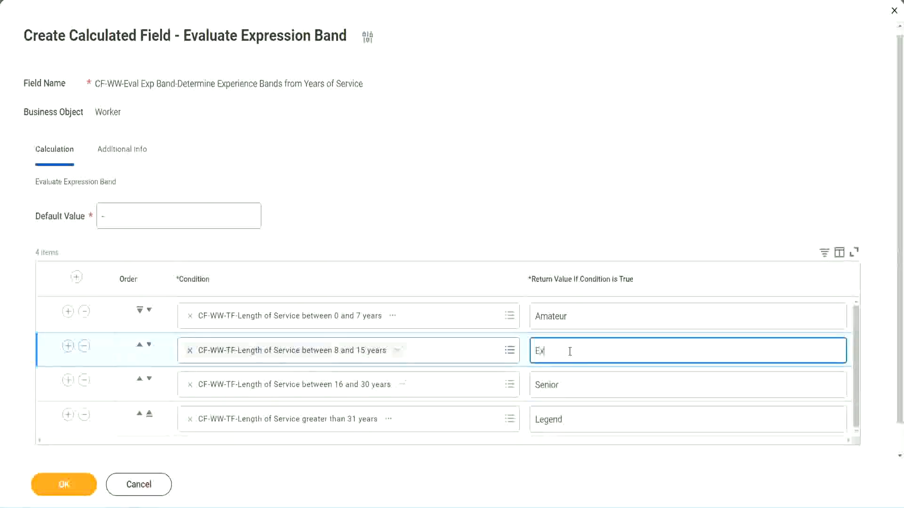
{"action": "type", "text": "perienced"}
{"action": "left_click", "coordinate": [64, 484]}
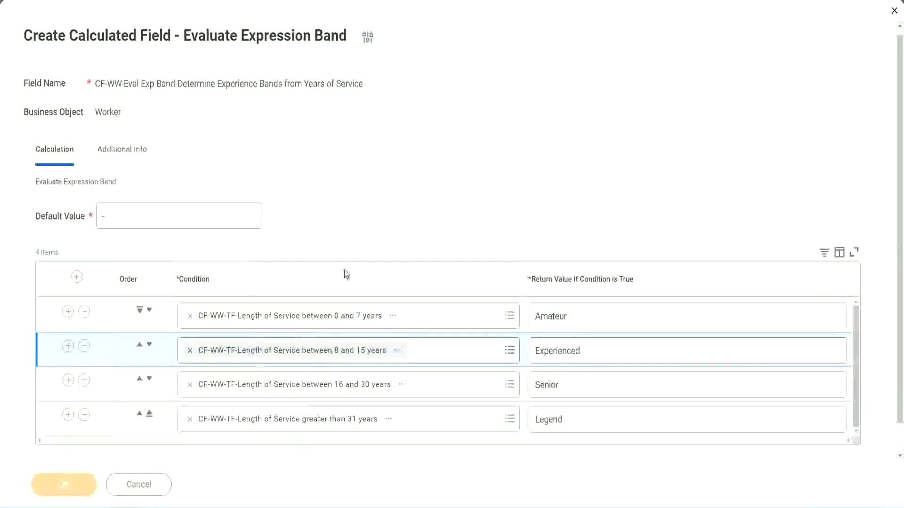
Review the saved field's four length-of-service conditions and the return value assigned to each.
{"action": "scroll", "coordinate": [309, 288], "scroll_direction": "down", "scroll_amount": 3}
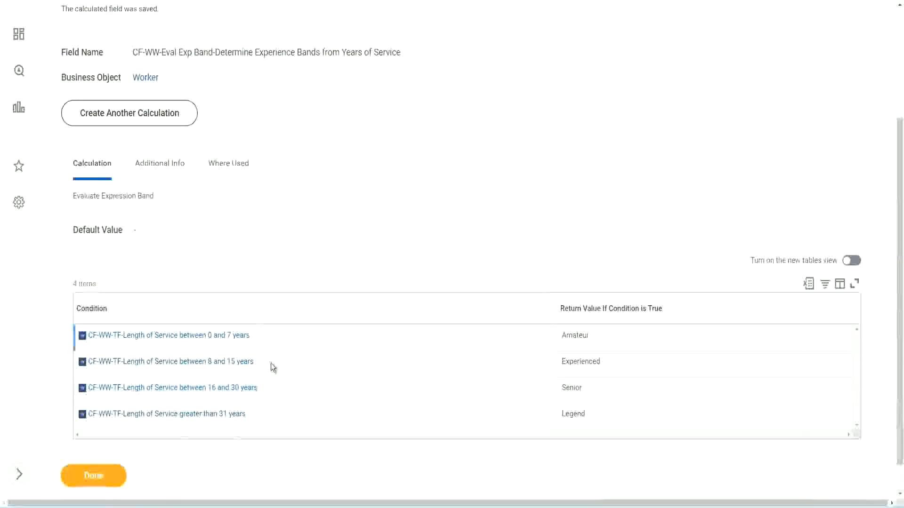
{"action": "double_click", "coordinate": [579, 333]}
{"action": "double_click", "coordinate": [580, 361]}
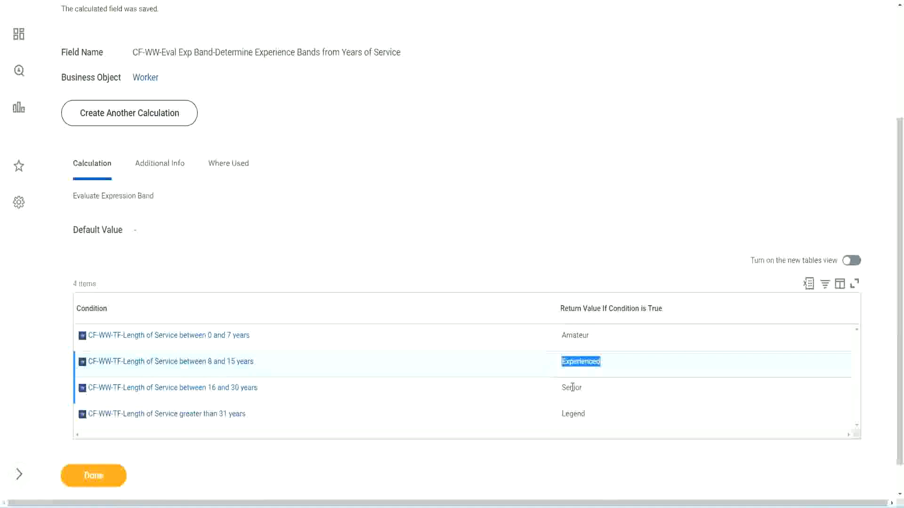
{"action": "double_click", "coordinate": [572, 387]}
{"action": "left_click", "coordinate": [574, 412]}
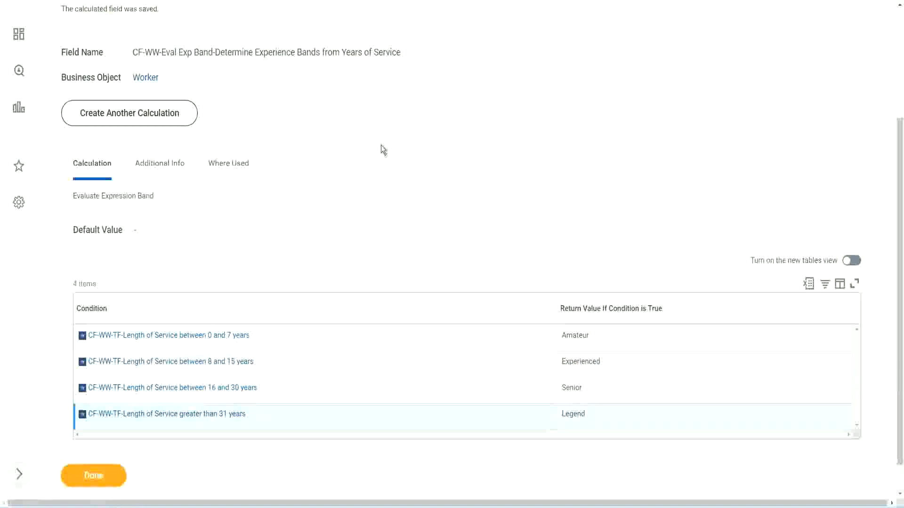
Copy the saved calculated field's name as text from the save confirmation page.
{"action": "scroll", "coordinate": [383, 149], "scroll_direction": "up", "scroll_amount": 3}
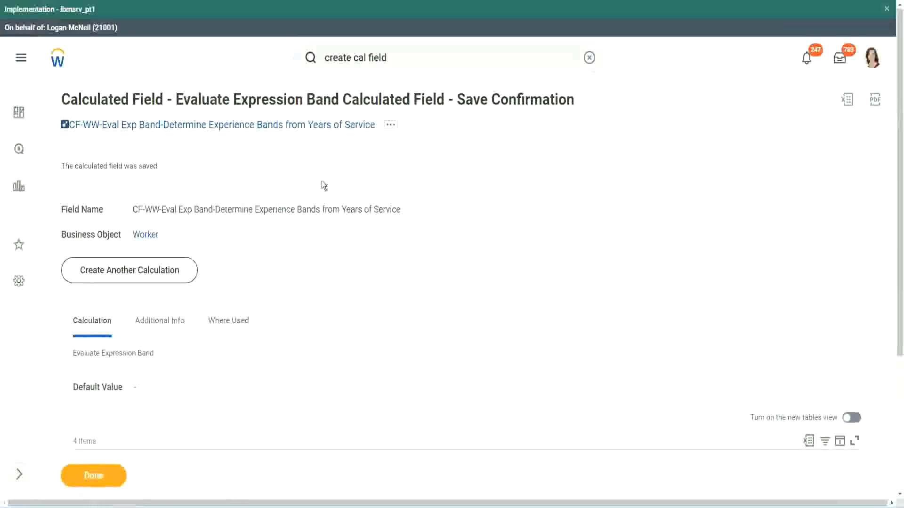
{"action": "right_click", "coordinate": [296, 125]}
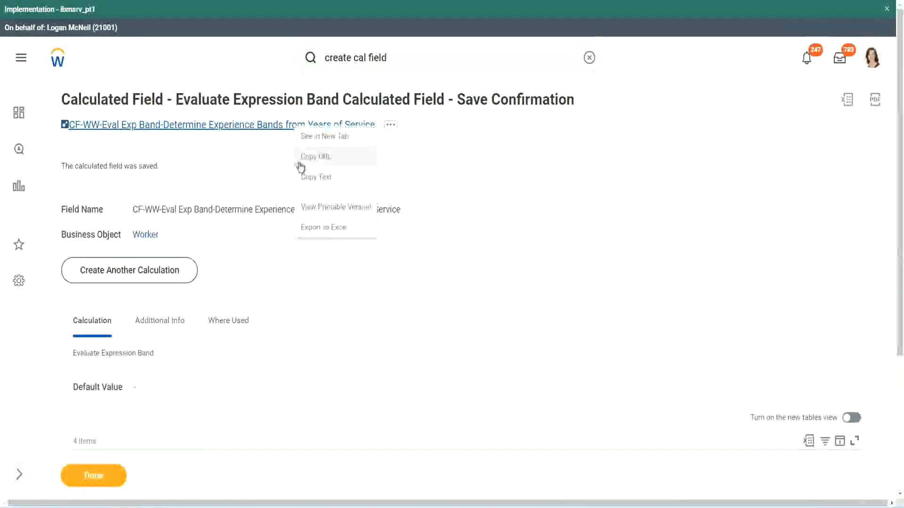
{"action": "left_click", "coordinate": [313, 180]}
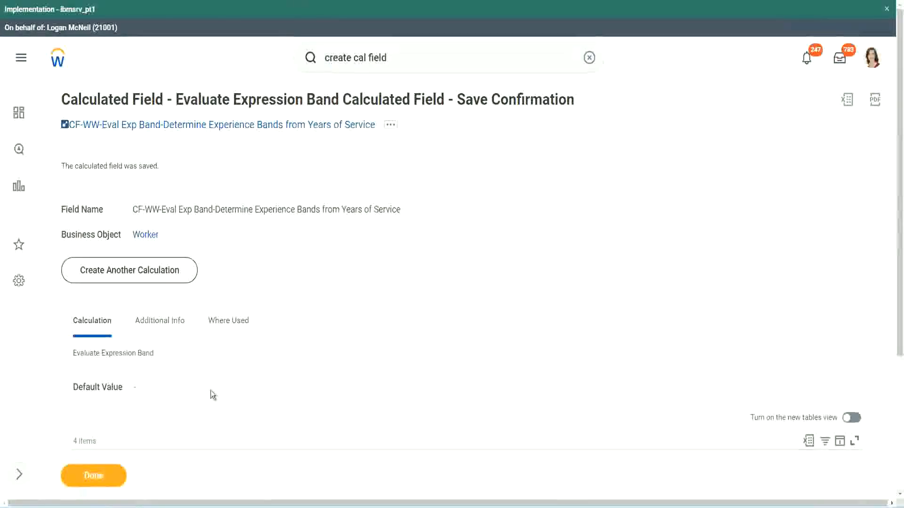
Review the saved Evaluate Expression Band definition alongside the slide of calculated field functions and their return formats.
{"action": "scroll", "coordinate": [299, 365], "scroll_direction": "down", "scroll_amount": 3}
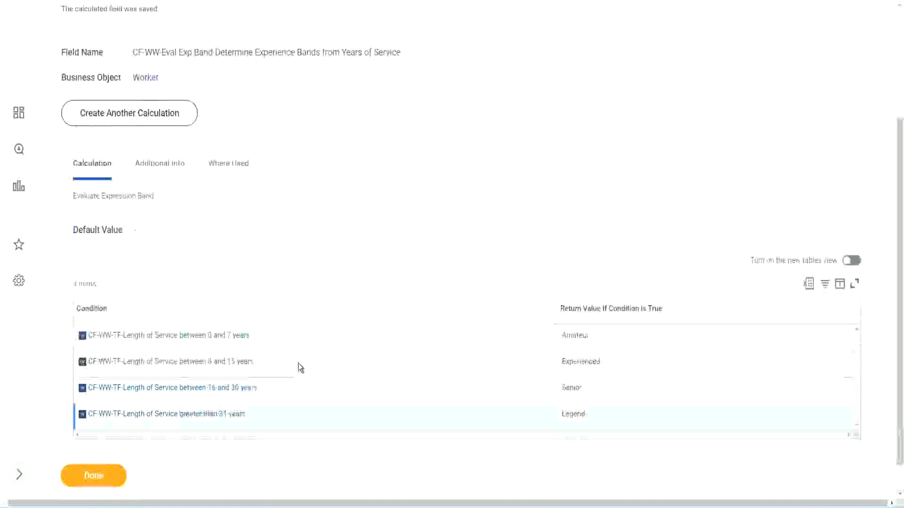
{"action": "scroll", "coordinate": [298, 348], "scroll_direction": "down", "scroll_amount": 1}
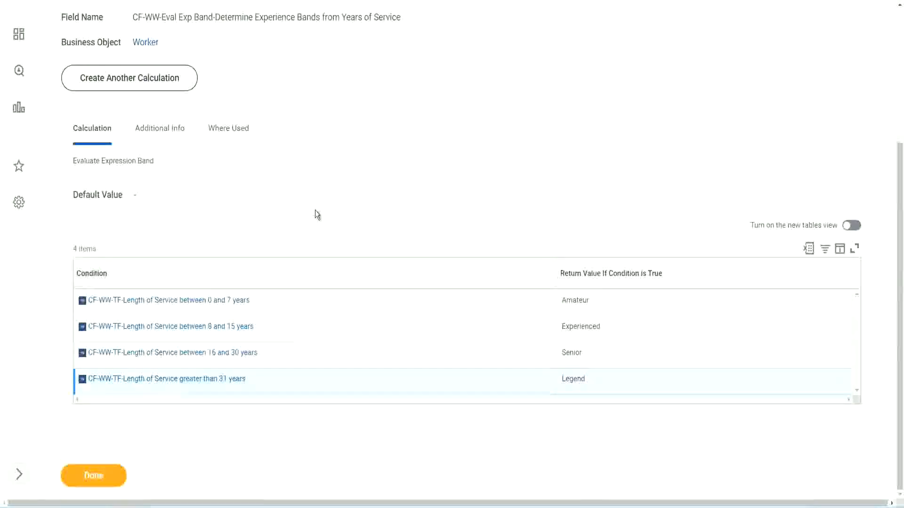
{"action": "scroll", "coordinate": [315, 210], "scroll_direction": "up", "scroll_amount": 2}
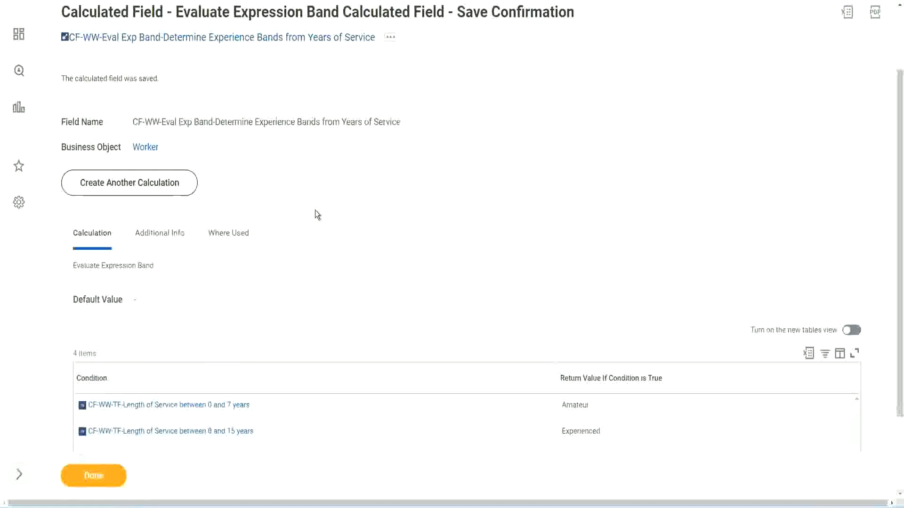
{"action": "scroll", "coordinate": [315, 210], "scroll_direction": "down", "scroll_amount": 2}
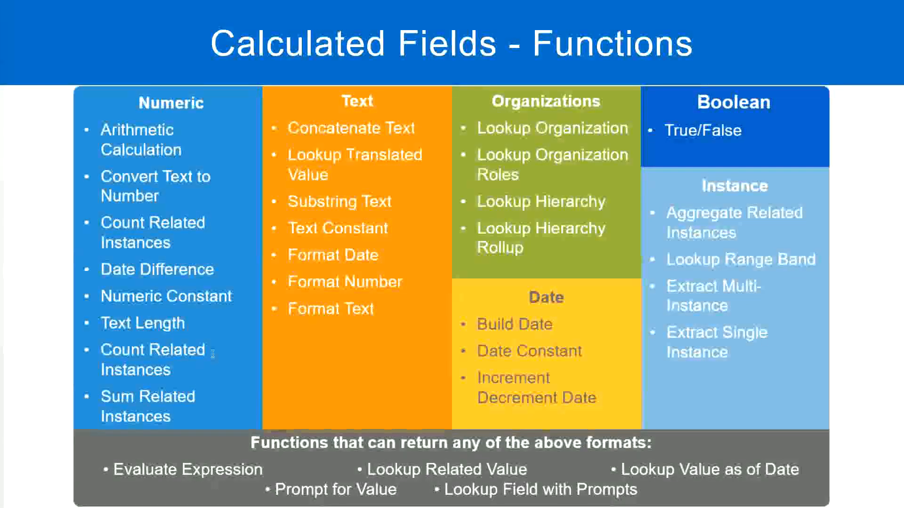
{"action": "key", "text": "alt+Tab"}
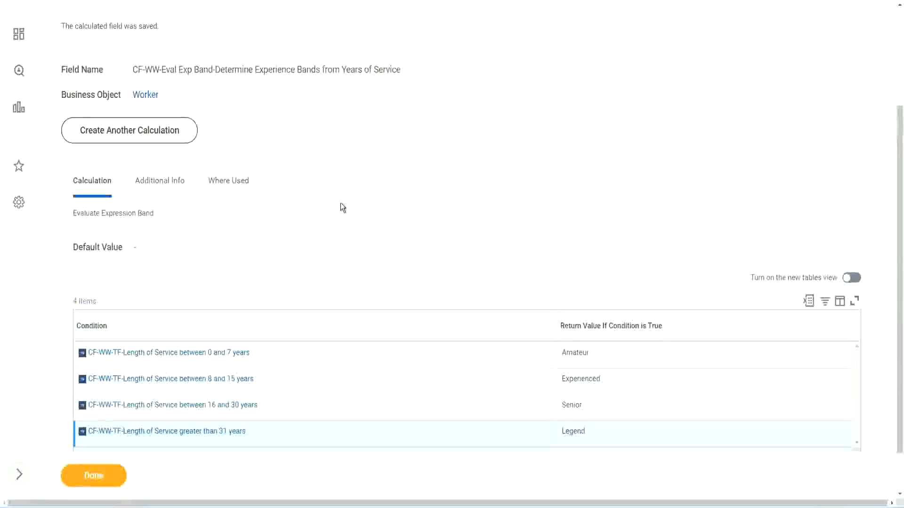
{"action": "scroll", "coordinate": [341, 203], "scroll_direction": "up", "scroll_amount": 3}
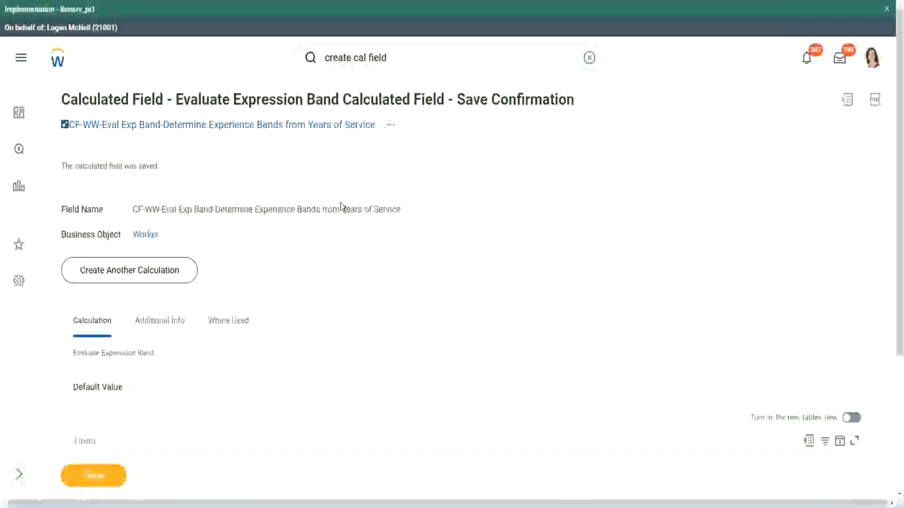
{"action": "scroll", "coordinate": [340, 202], "scroll_direction": "down", "scroll_amount": 4}
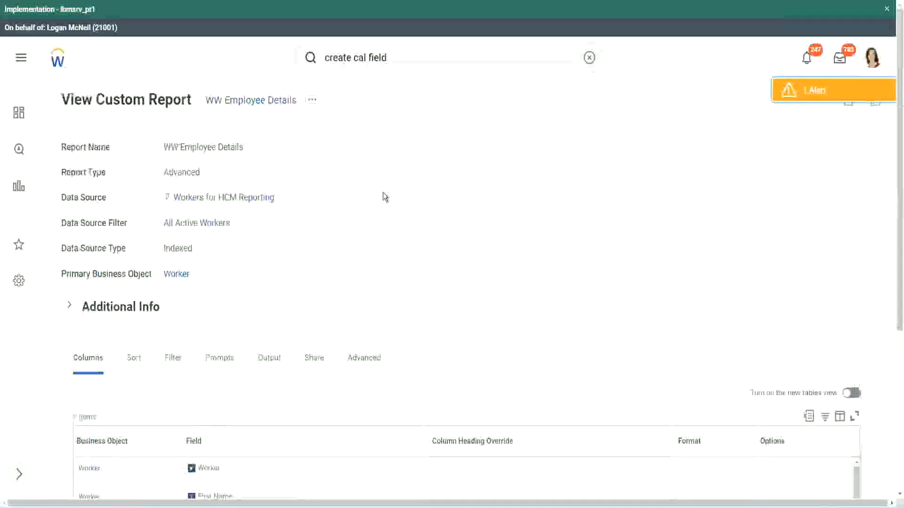
Open the WW Employee Details custom report for editing.
{"action": "left_click", "coordinate": [312, 100]}
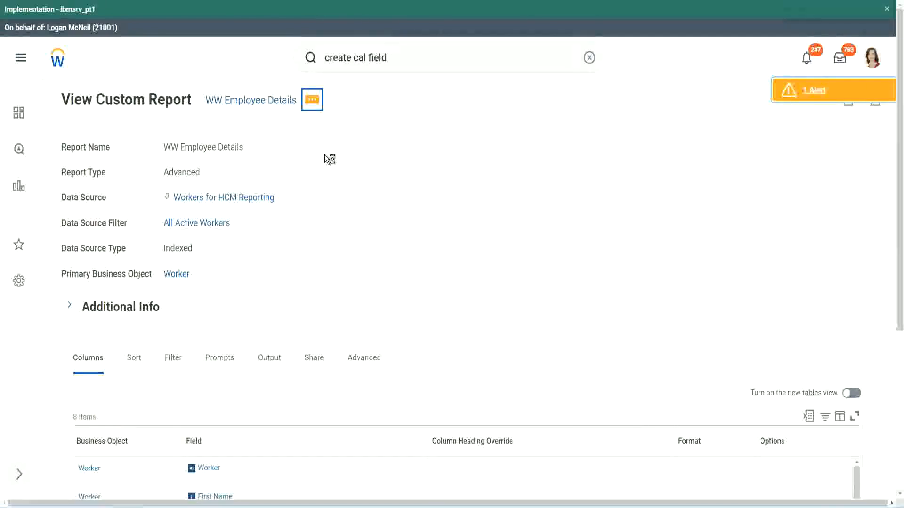
{"action": "mouse_move", "coordinate": [366, 154]}
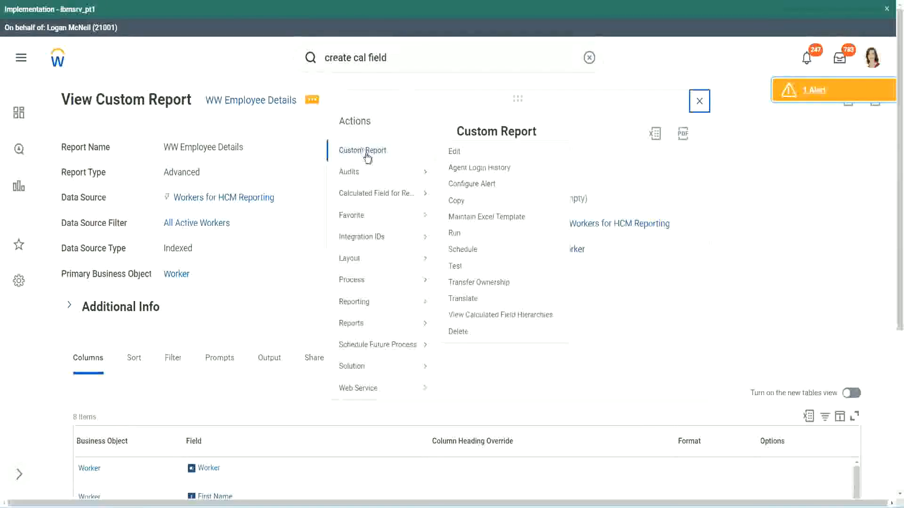
{"action": "left_click", "coordinate": [454, 152]}
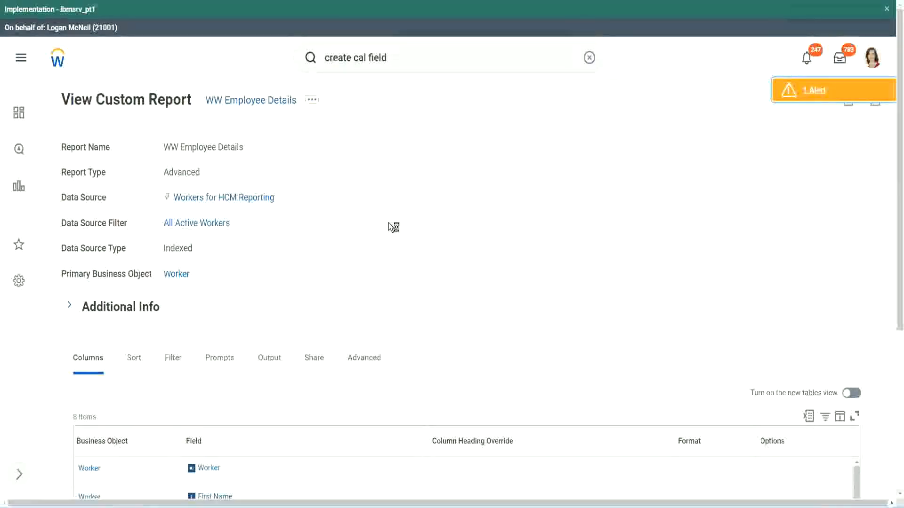
{"action": "scroll", "coordinate": [388, 222], "scroll_direction": "down", "scroll_amount": 1}
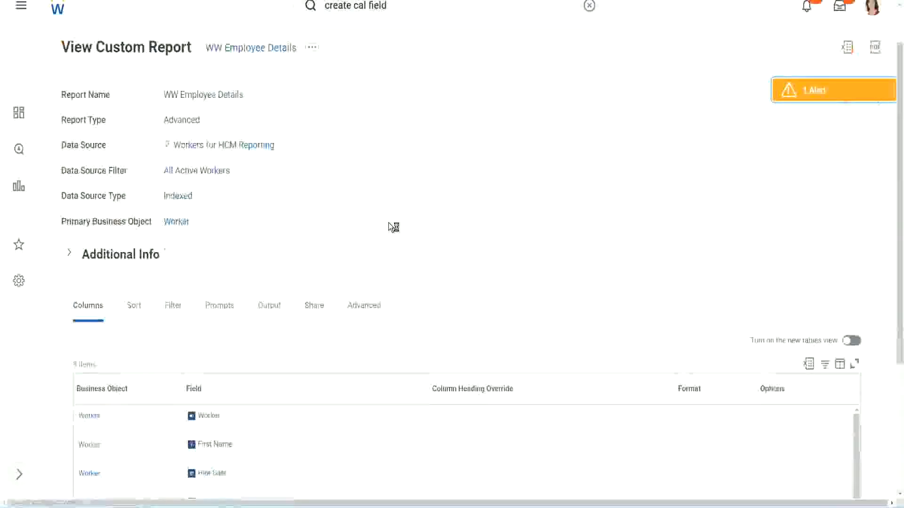
{"action": "scroll", "coordinate": [388, 222], "scroll_direction": "down", "scroll_amount": 4}
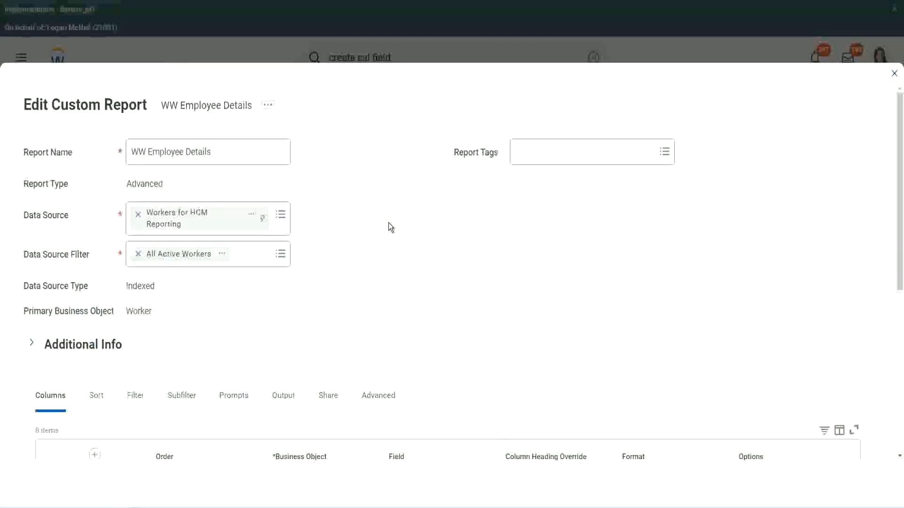
Add a new Worker column row below the Experience Bands row at the end of the report's columns.
{"action": "scroll", "coordinate": [388, 222], "scroll_direction": "down", "scroll_amount": 8}
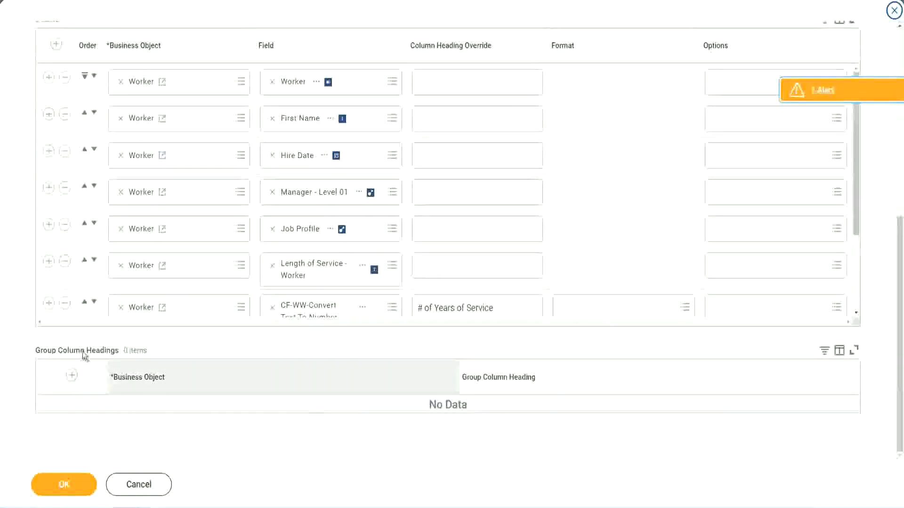
{"action": "scroll", "coordinate": [189, 231], "scroll_direction": "down", "scroll_amount": 3}
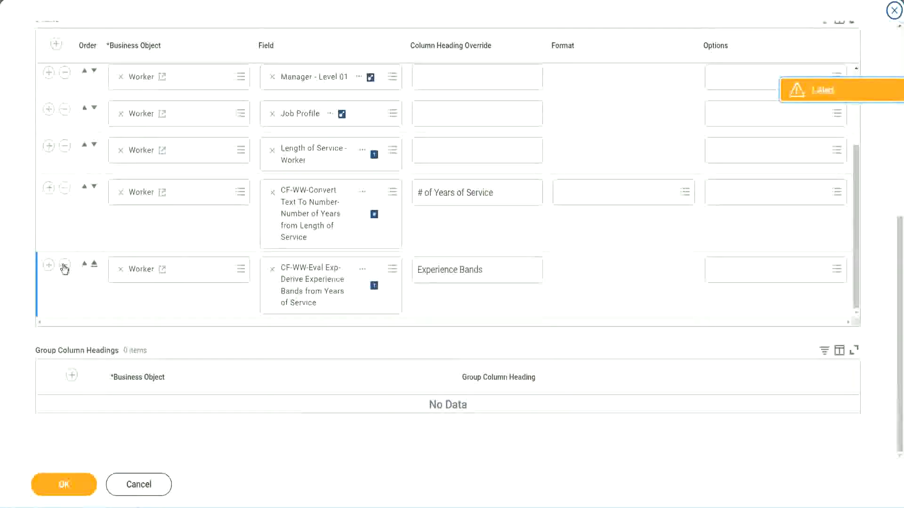
{"action": "left_click", "coordinate": [48, 264]}
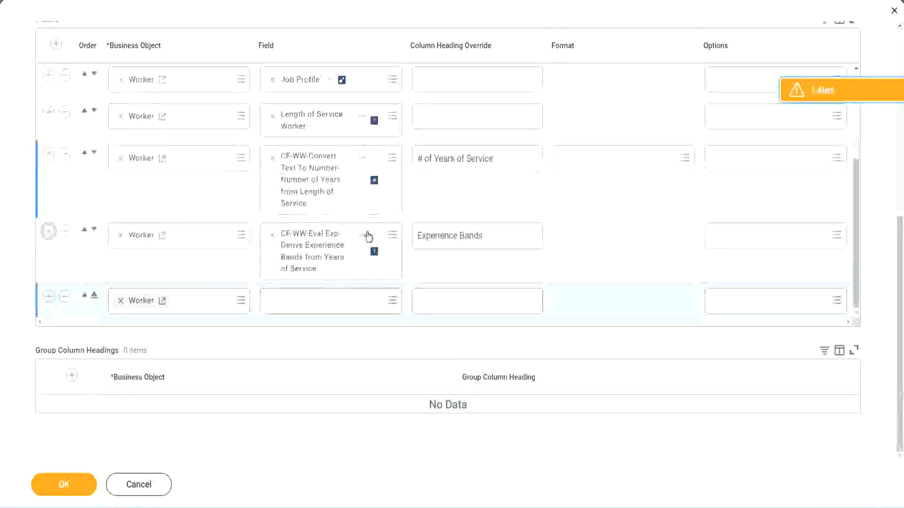
Search for "CF-WW-Eval Exp Band" in the new row and select CF-WW-Eval Exp Band-Determine Experience Bands from Years of Service as its field.
{"action": "right_click", "coordinate": [314, 254]}
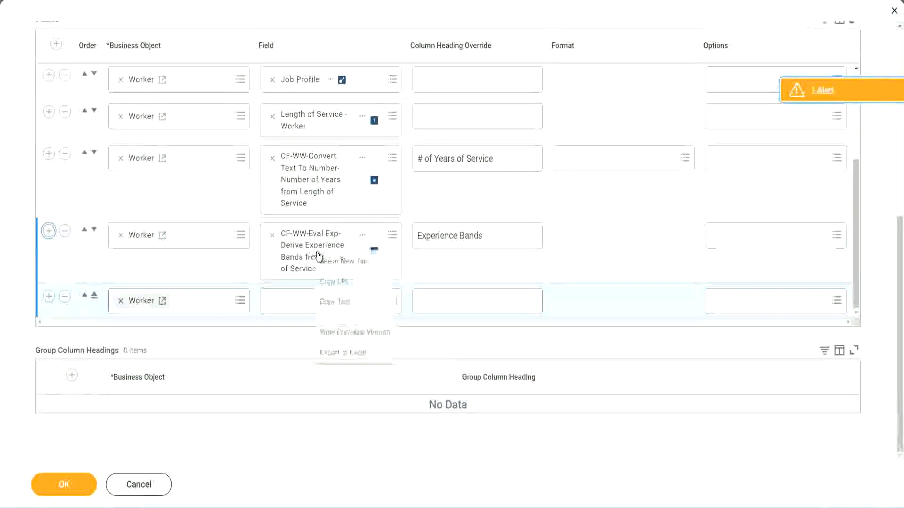
{"action": "left_click", "coordinate": [343, 302]}
{"action": "left_click", "coordinate": [311, 307]}
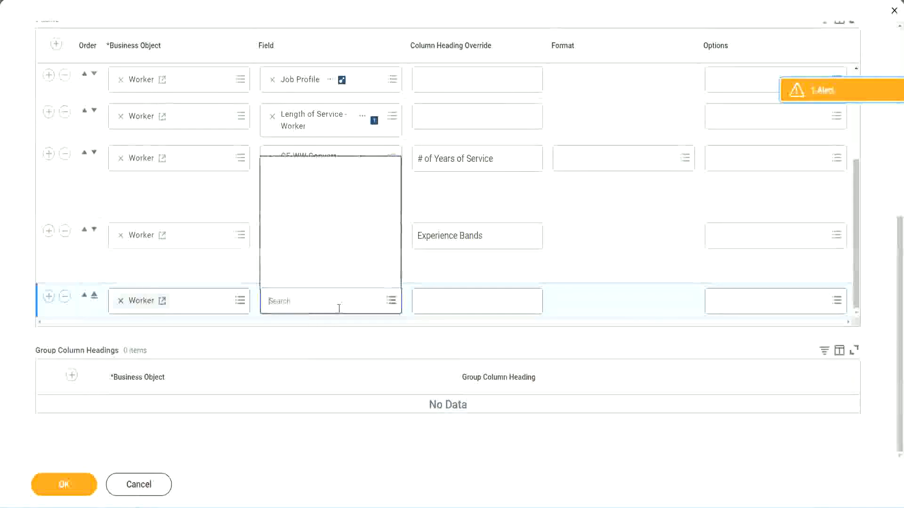
{"action": "key", "text": "ctrl+v"}
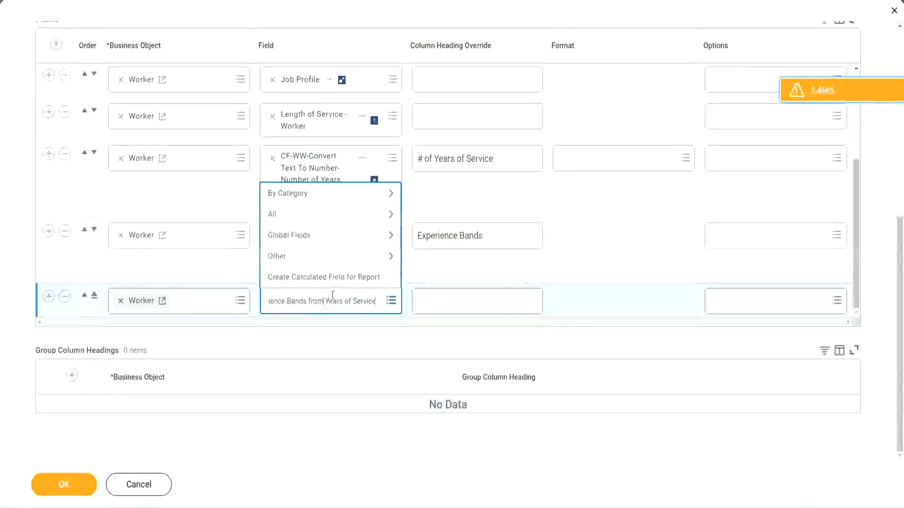
{"action": "key", "text": "Return"}
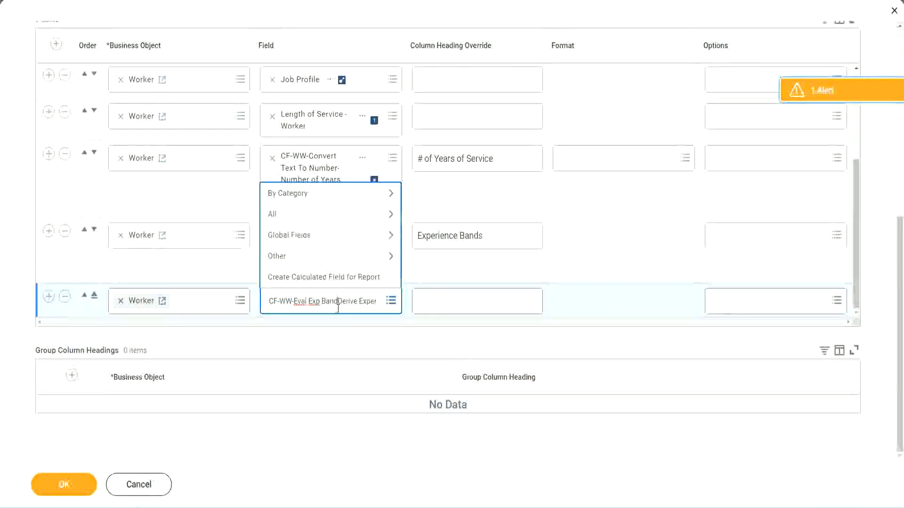
{"action": "key", "text": "Delete"}
{"action": "key", "text": "Delete"}
{"action": "key", "text": "Delete"}
{"action": "key", "text": "Delete"}
{"action": "key", "text": "Delete"}
{"action": "key", "text": "Delete"}
{"action": "key", "text": "Delete"}
{"action": "key", "text": "Delete"}
{"action": "key", "text": "Delete"}
{"action": "key", "text": "Delete"}
{"action": "key", "text": "Delete"}
{"action": "key", "text": "Delete"}
{"action": "key", "text": "Delete"}
{"action": "key", "text": "Delete"}
{"action": "key", "text": "Delete"}
{"action": "key", "text": "Delete"}
{"action": "key", "text": "Delete"}
{"action": "key", "text": "Delete"}
{"action": "key", "text": "Return"}
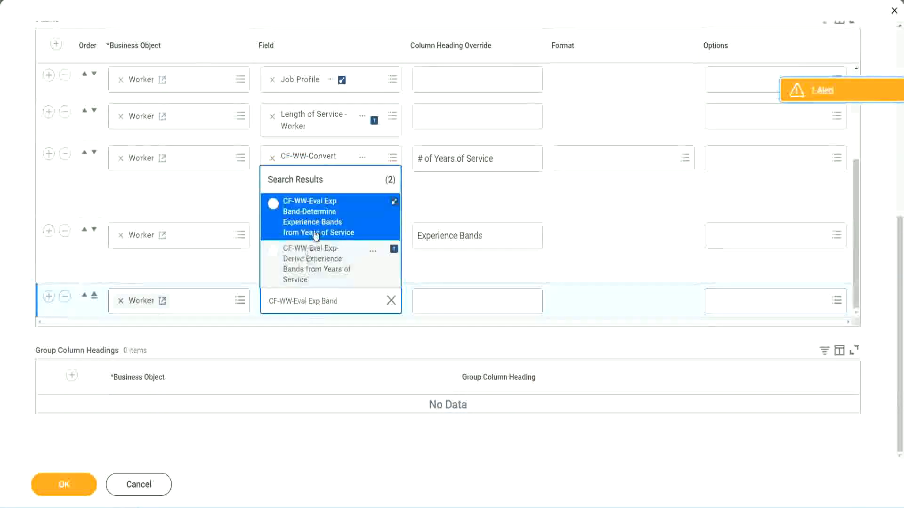
{"action": "left_click", "coordinate": [329, 223]}
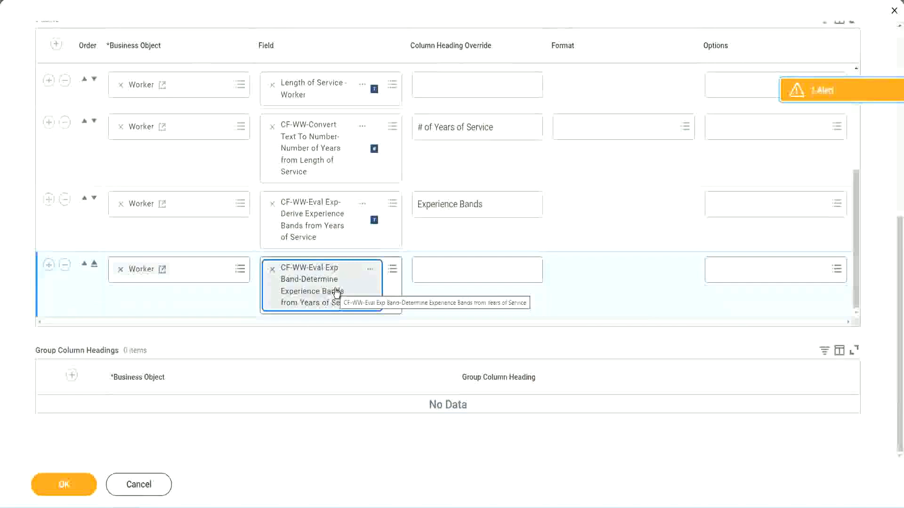
Set the new column's heading override to "Experience Bands (Eval Exp Bands)" and save the report.
{"action": "left_click", "coordinate": [497, 205]}
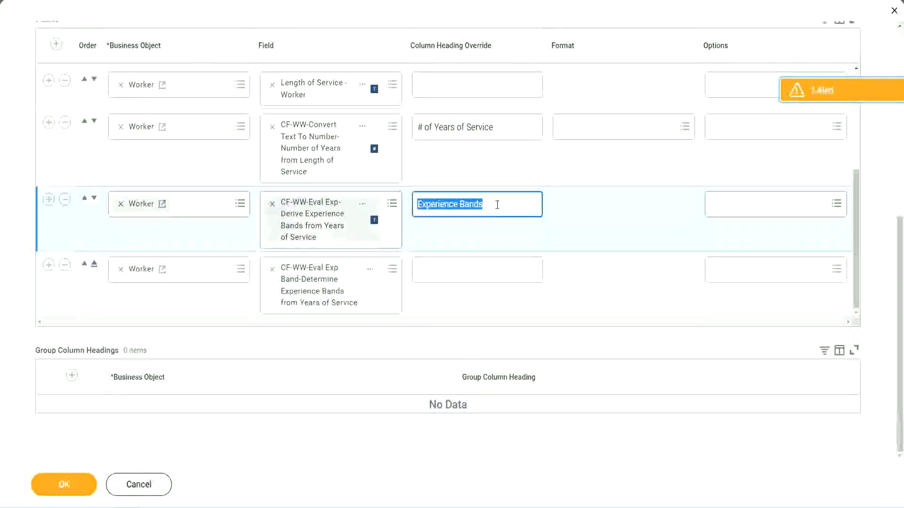
{"action": "left_click", "coordinate": [439, 268]}
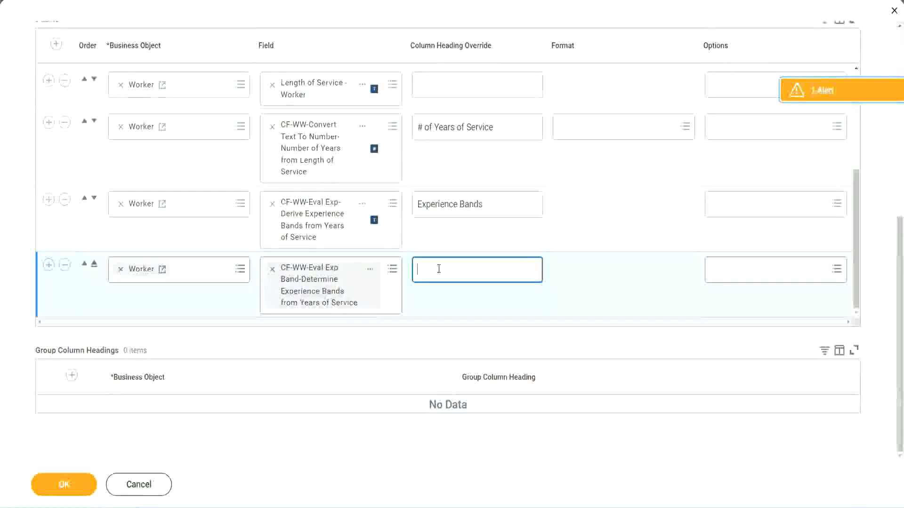
{"action": "key", "text": "ctrl+v"}
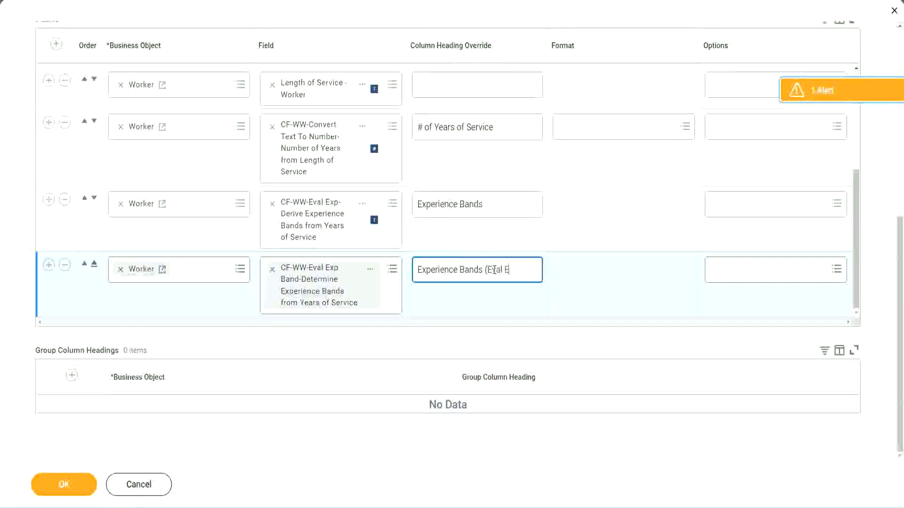
{"action": "type", "text": "Eval Exp Bands"}
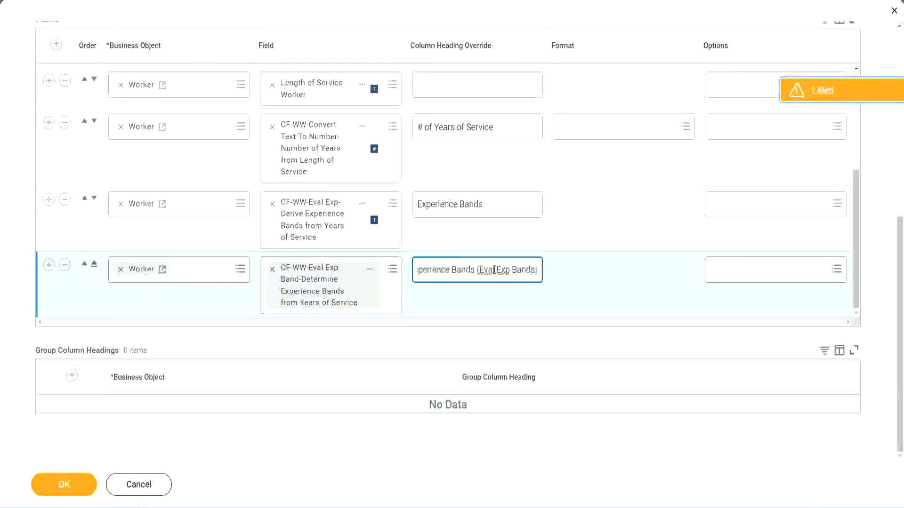
{"action": "double_click", "coordinate": [507, 269]}
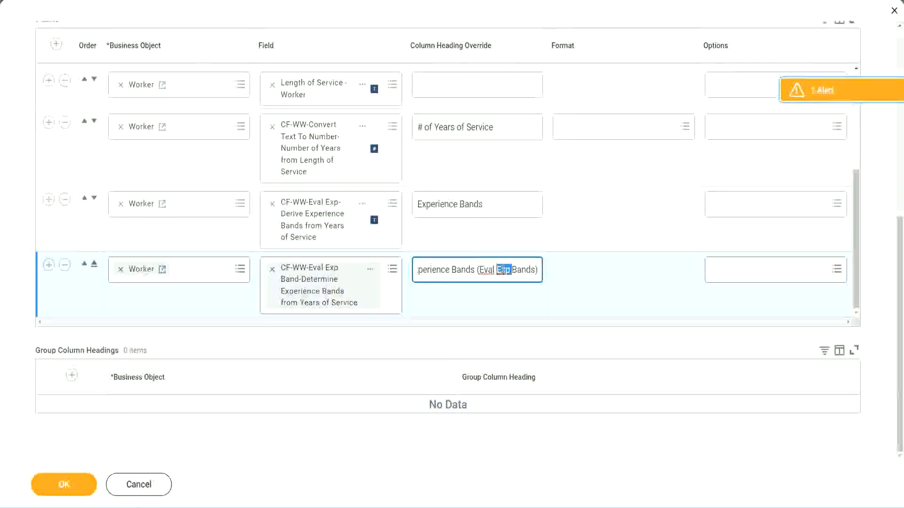
{"action": "left_click", "coordinate": [521, 265]}
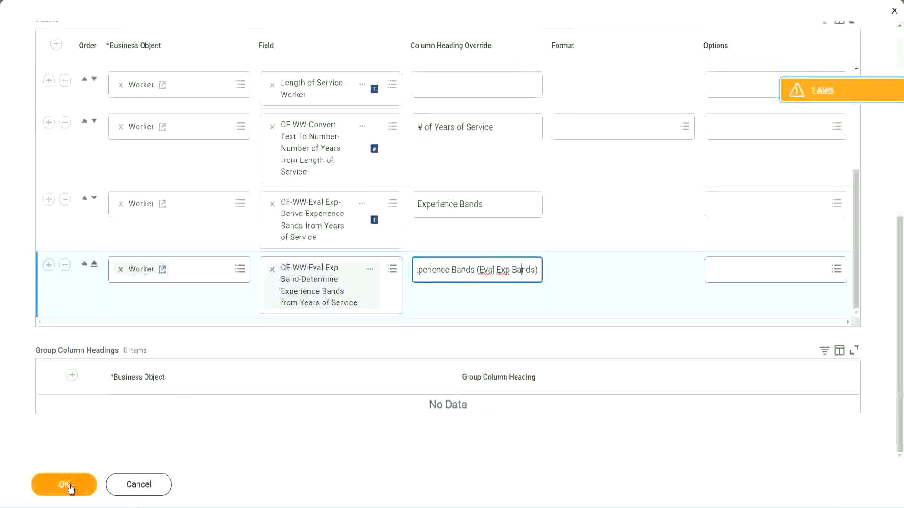
{"action": "left_click", "coordinate": [71, 488]}
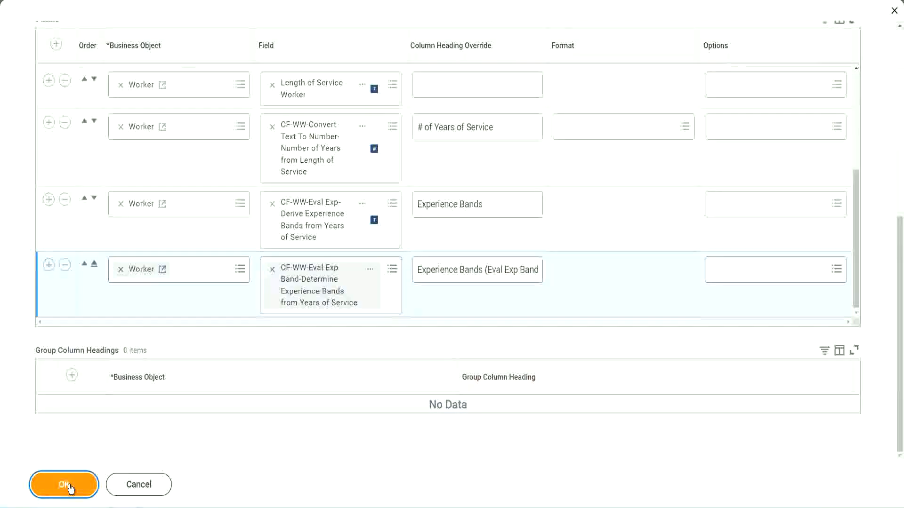